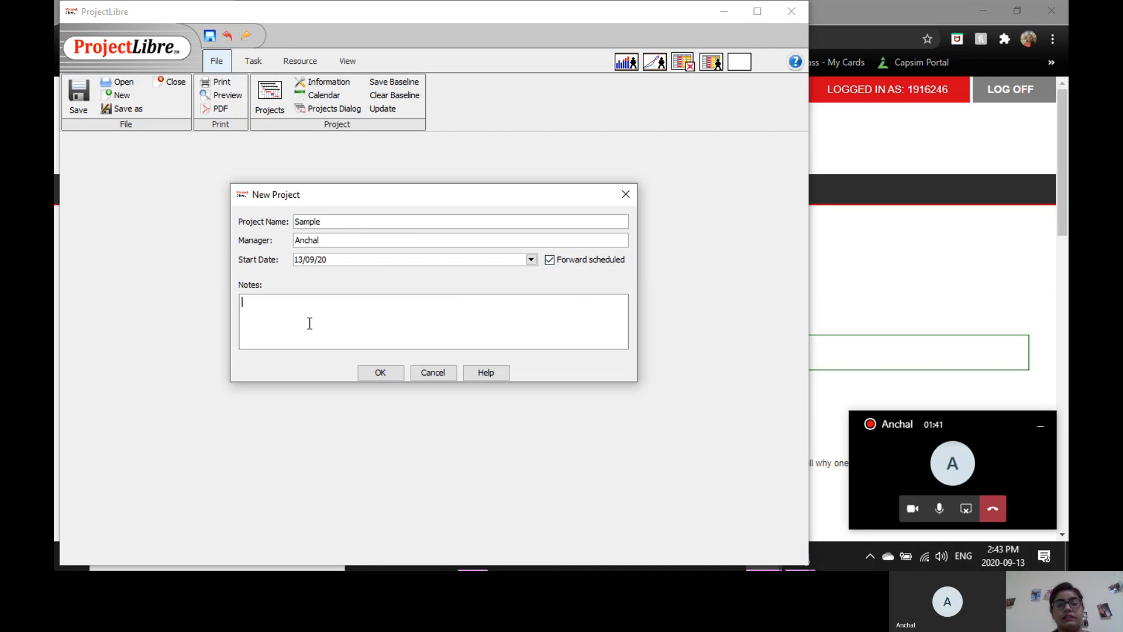
Add the note "This is a sample project" to the new Sample project and create it.
type("Th")
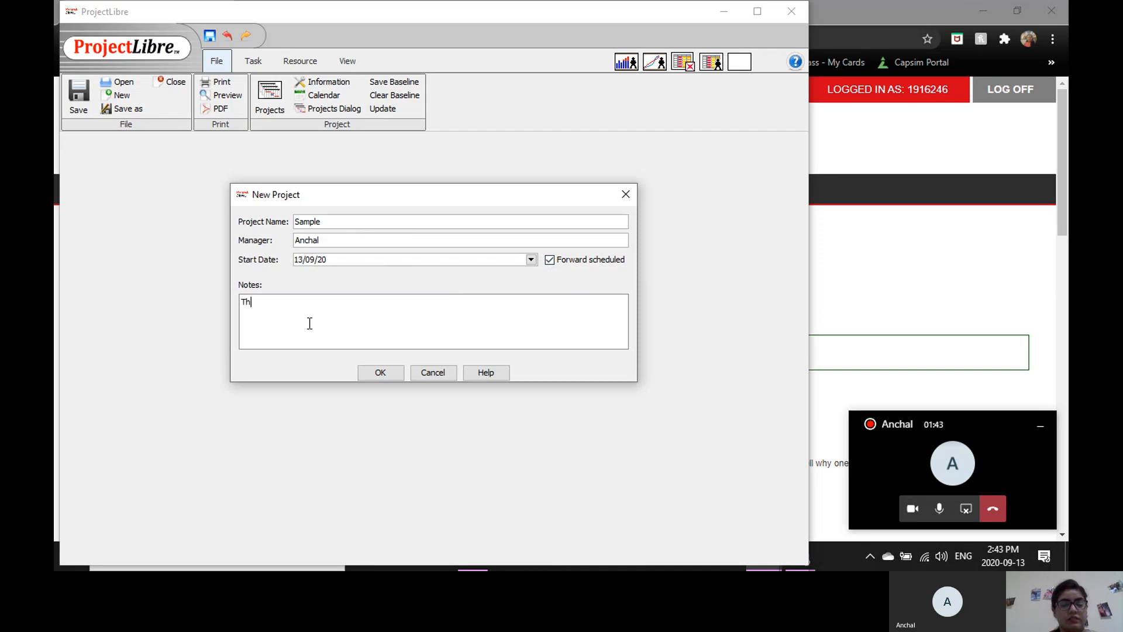
type("is is a sample ")
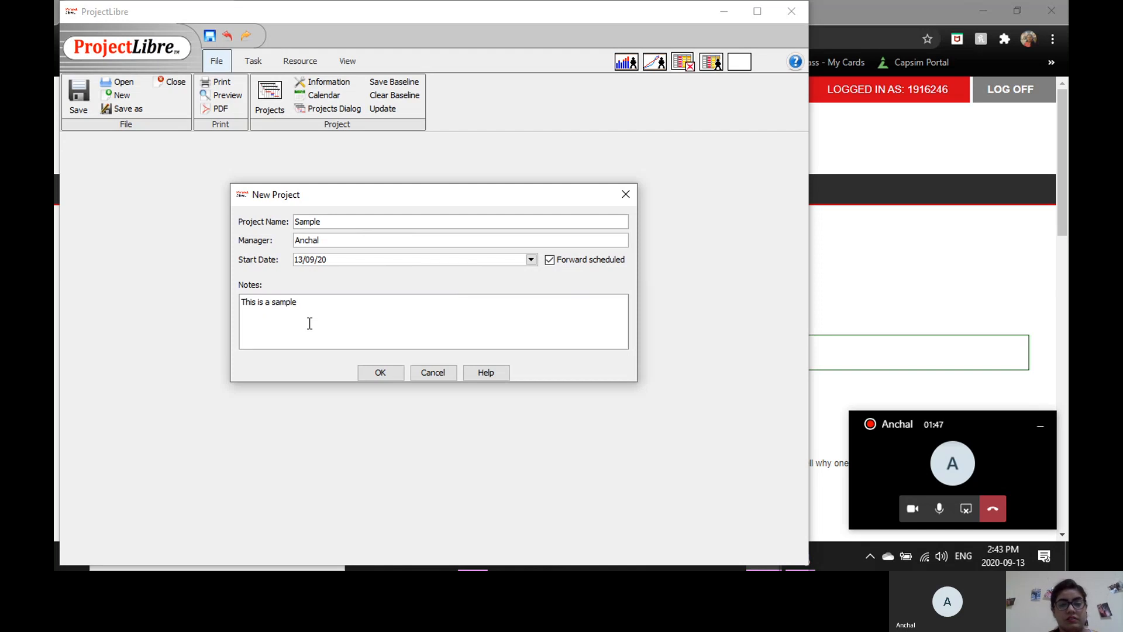
type("project")
left_click(377, 376)
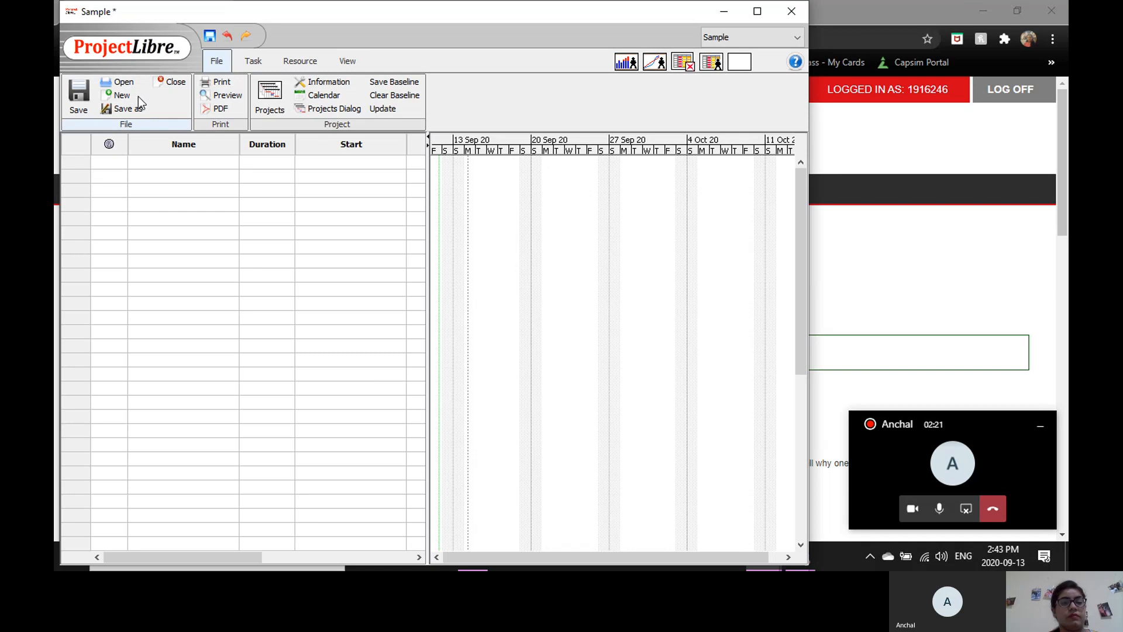
Review the Sample project's general information and notes, and close the project information.
left_click(323, 82)
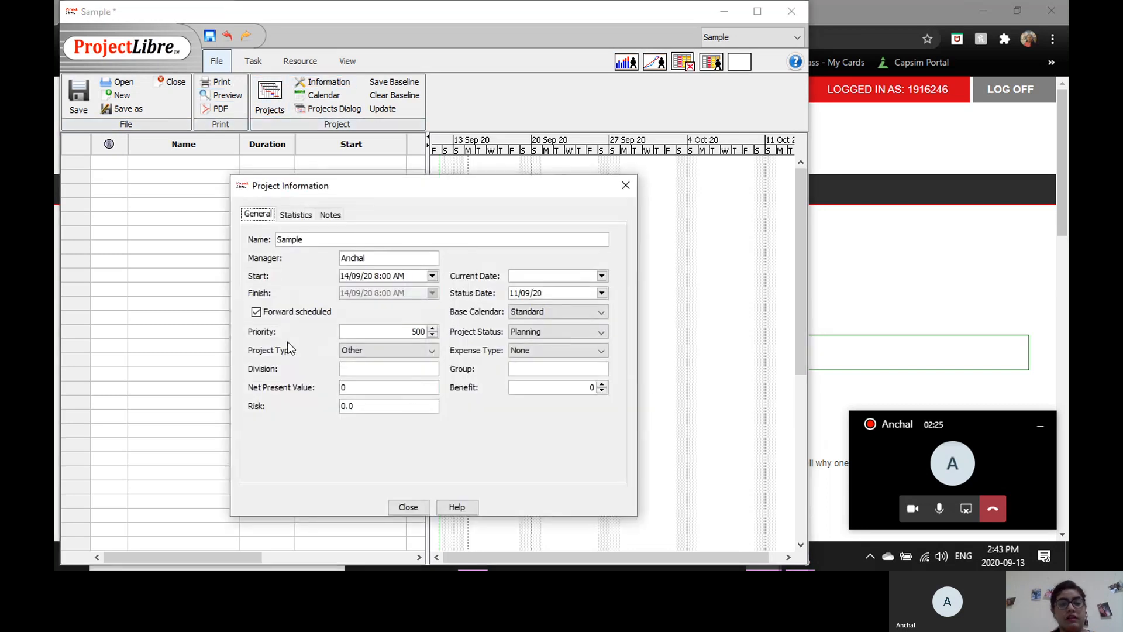
left_click(330, 215)
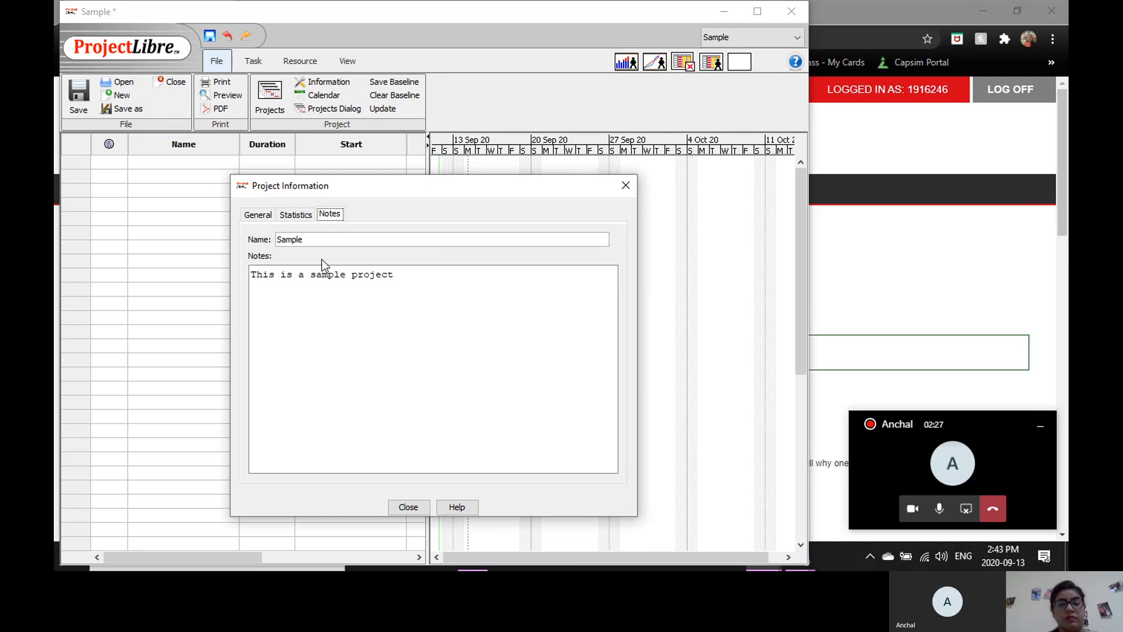
left_click(259, 215)
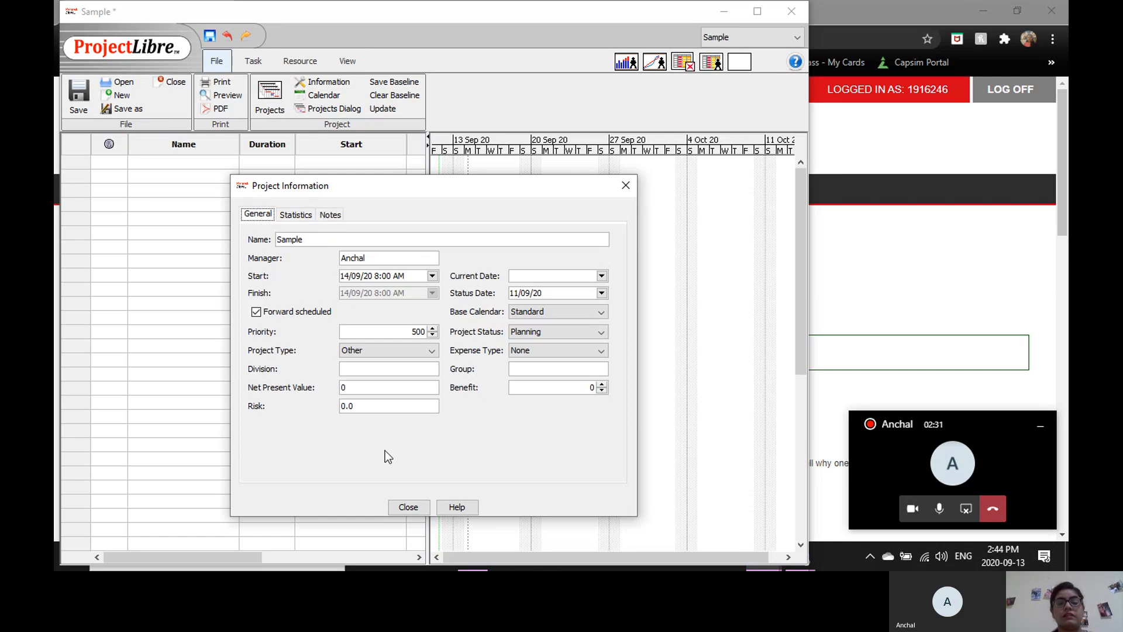
left_click(411, 507)
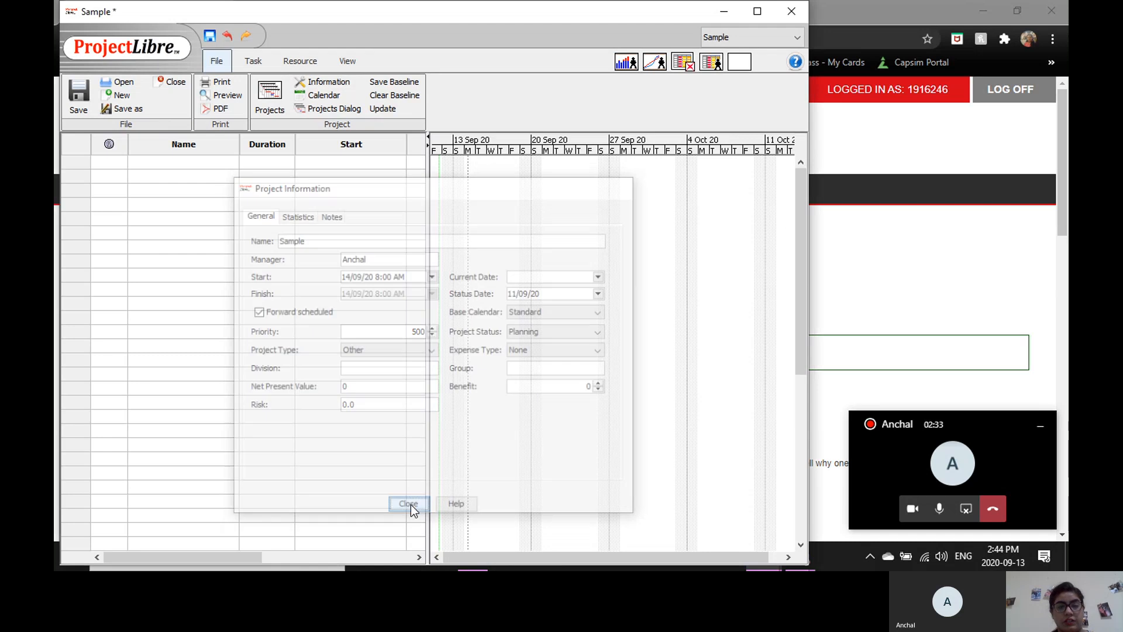
left_click(254, 62)
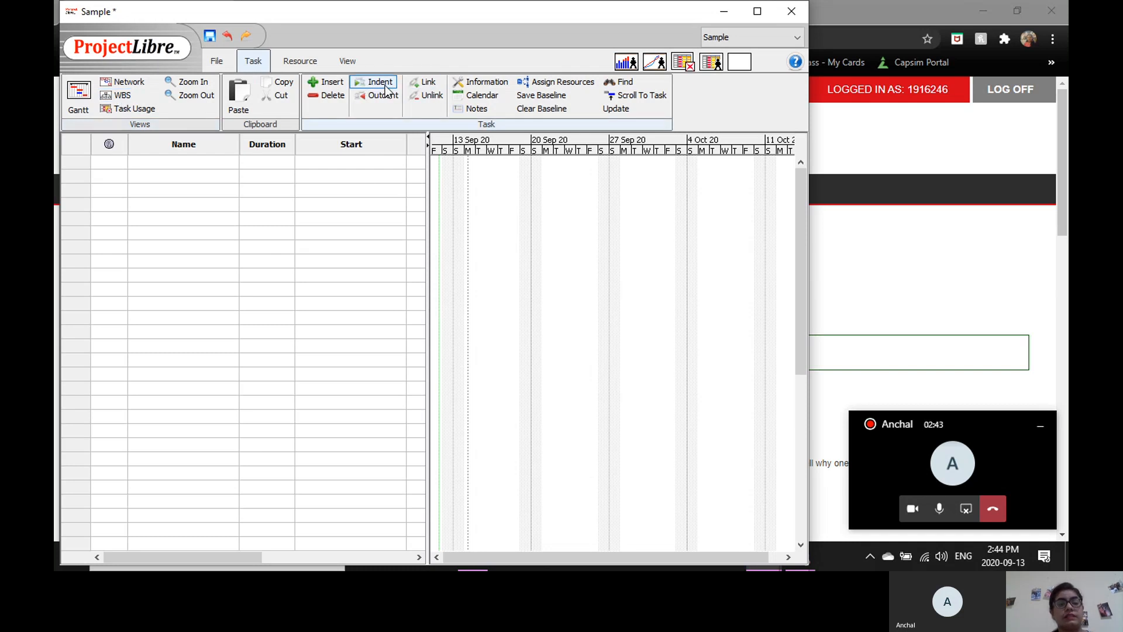
left_click(296, 62)
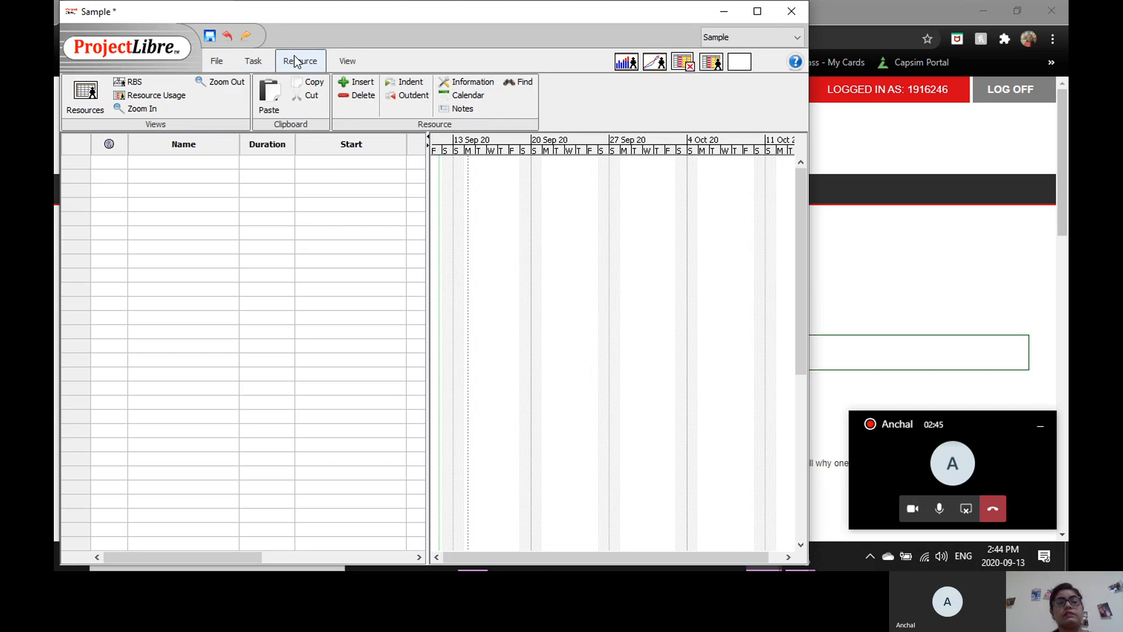
left_click(339, 62)
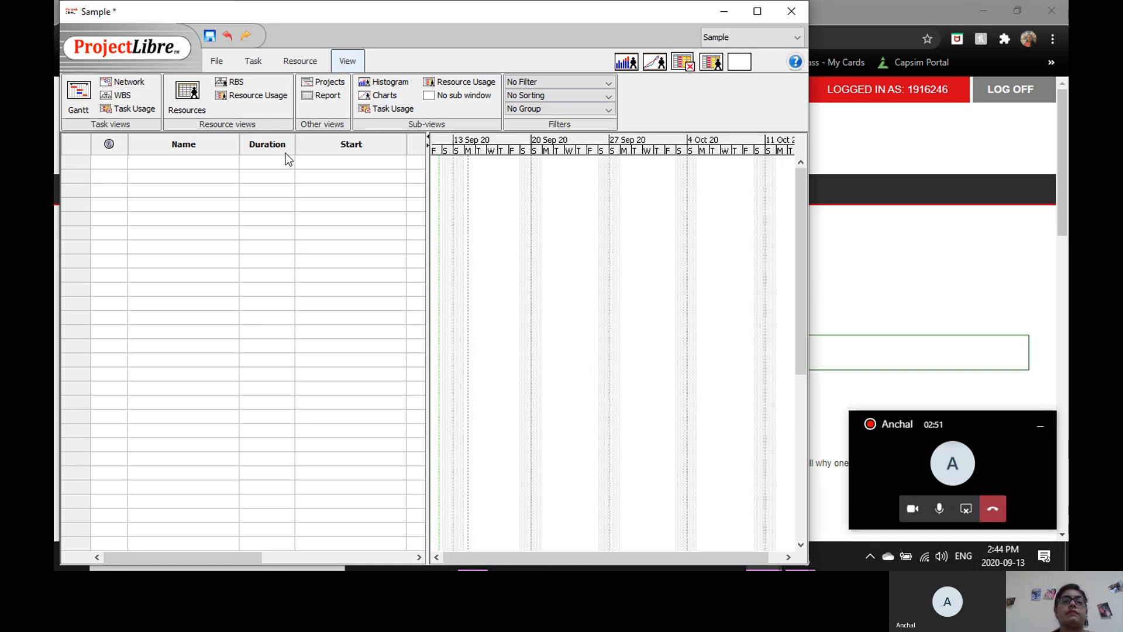
left_click(219, 62)
Enter Summary, Design and Development as the first three tasks in the task table.
left_click(185, 162)
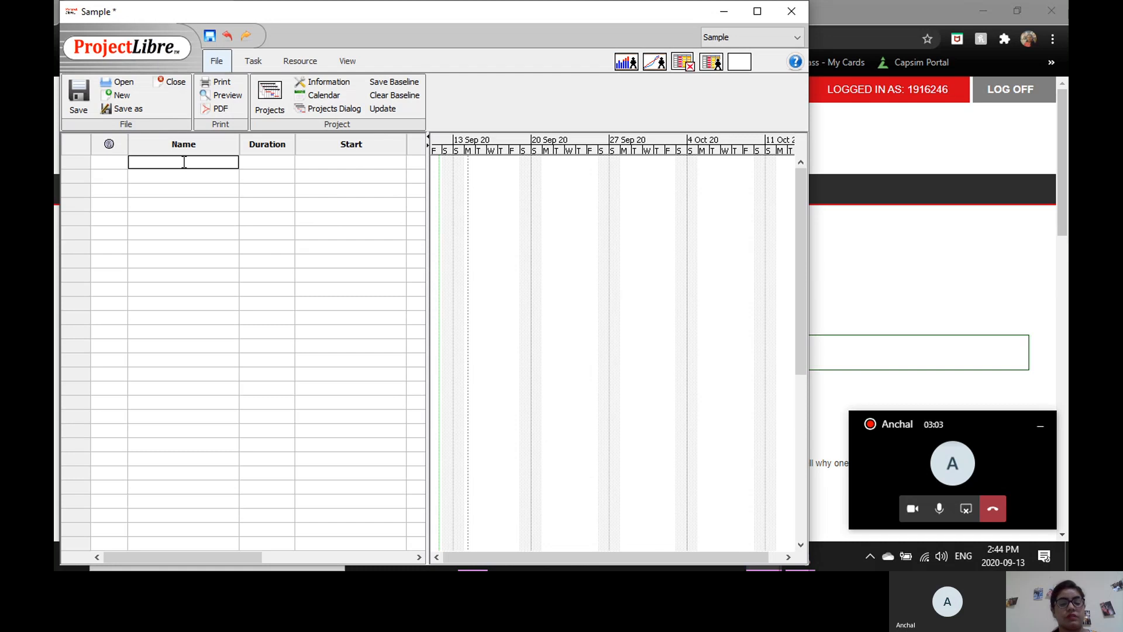
type("Summary")
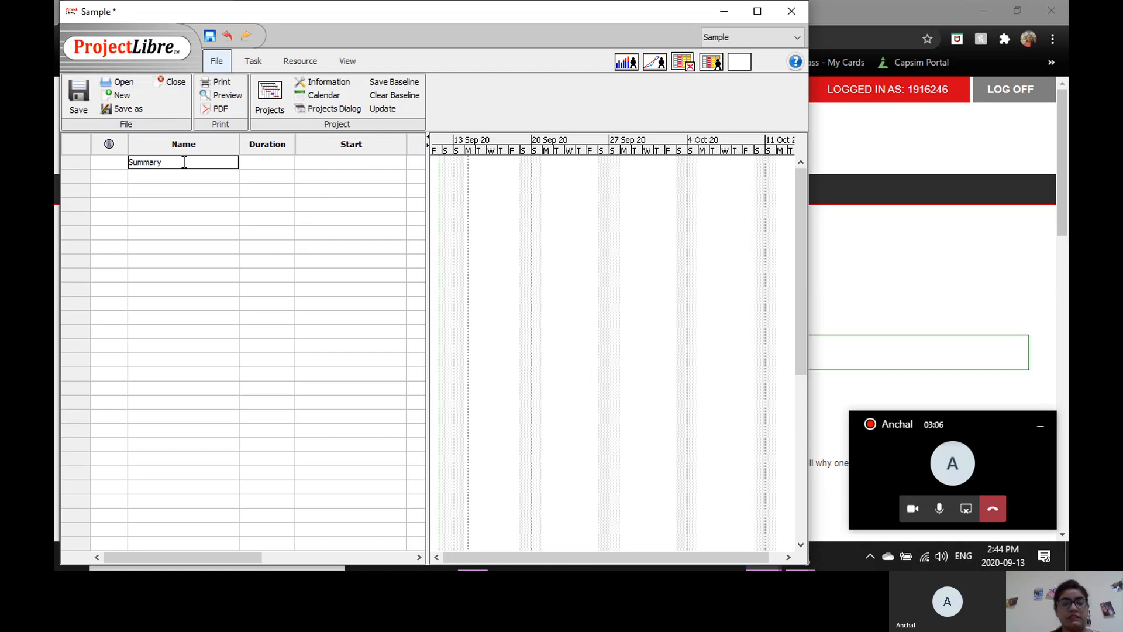
key("Return")
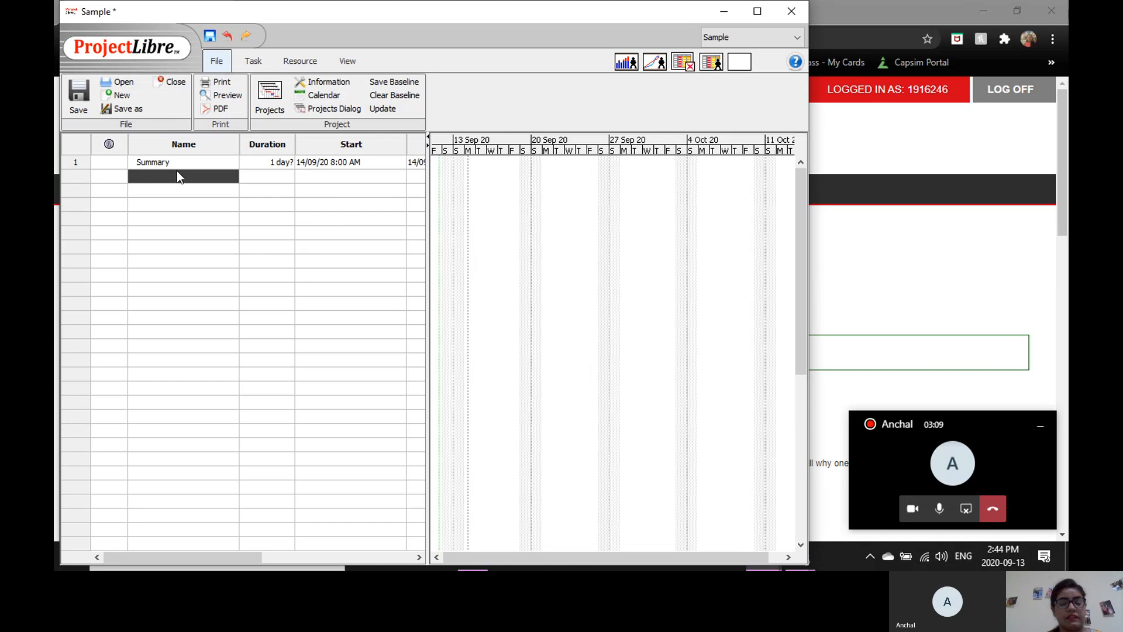
type("Design")
key("Return")
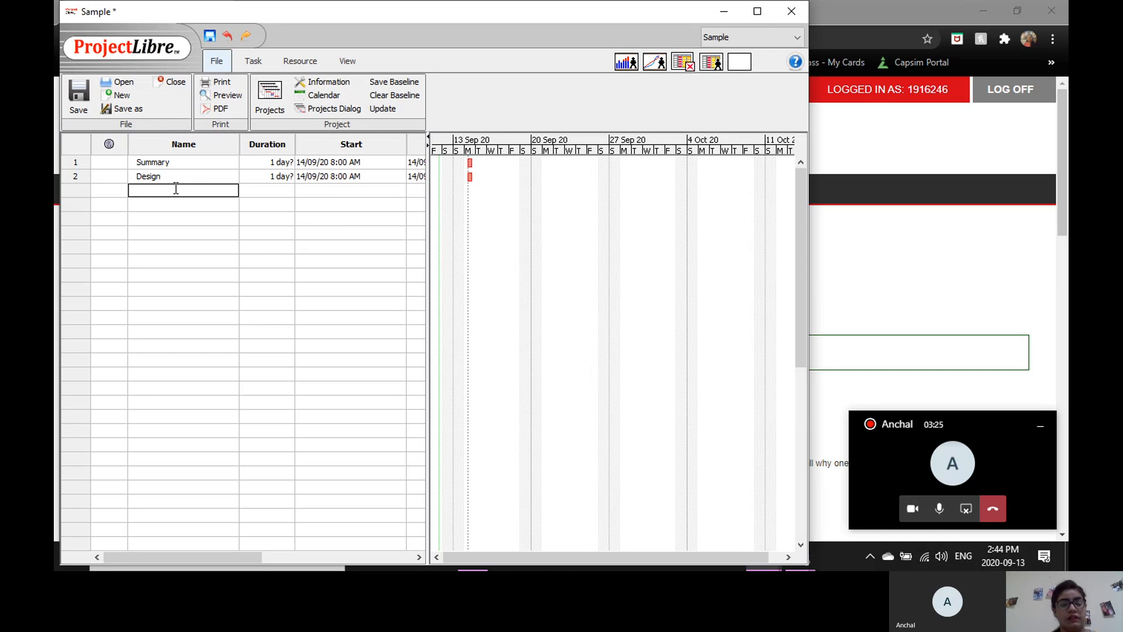
type("Development")
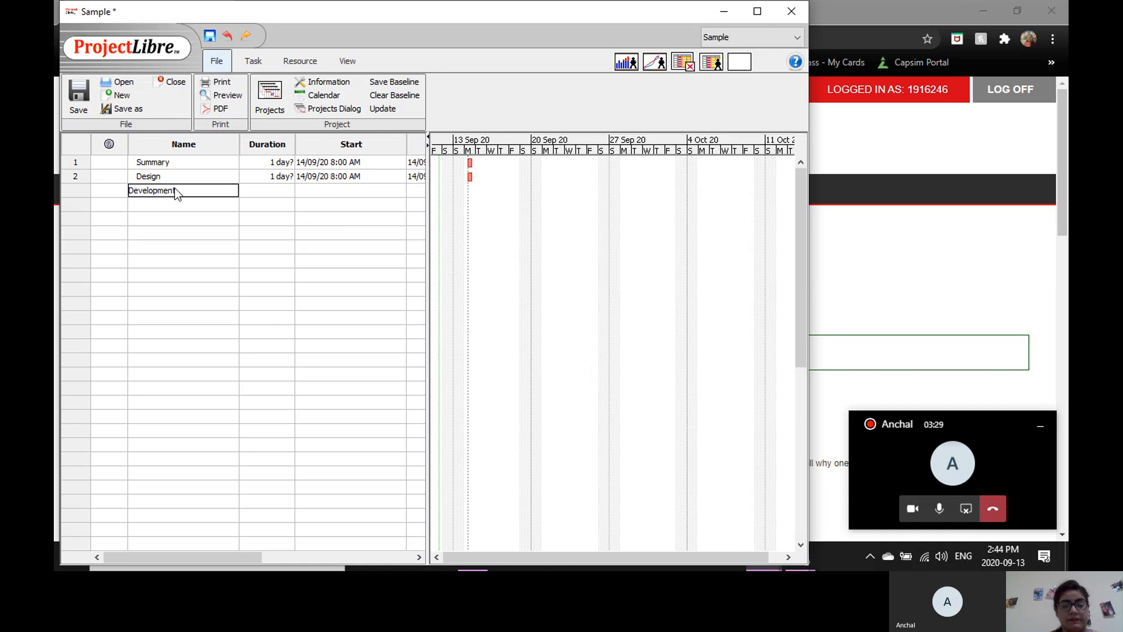
key("Return")
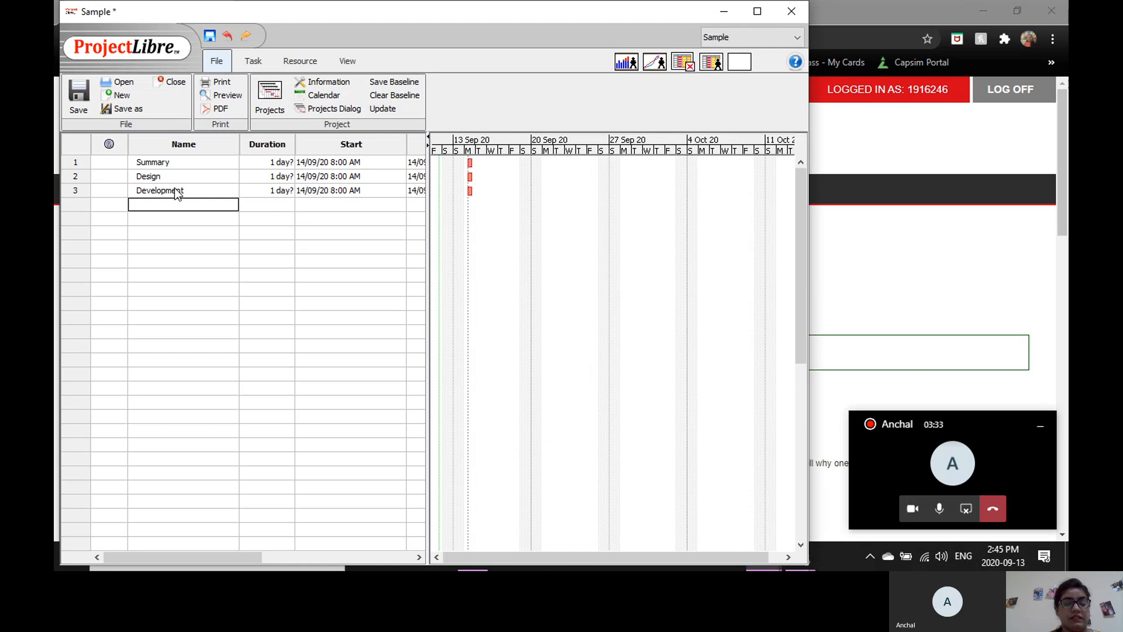
Add the tasks Process Plan and Project Layout below Development.
type("Process Plan")
key("Return")
key("Return")
type("Project Layout")
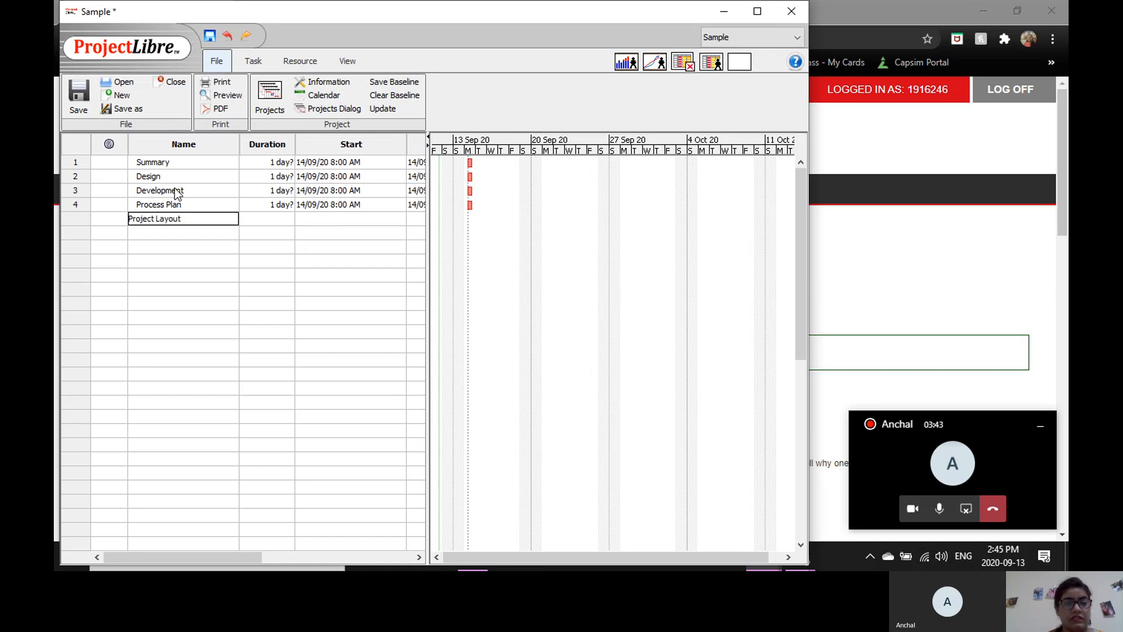
key("Return")
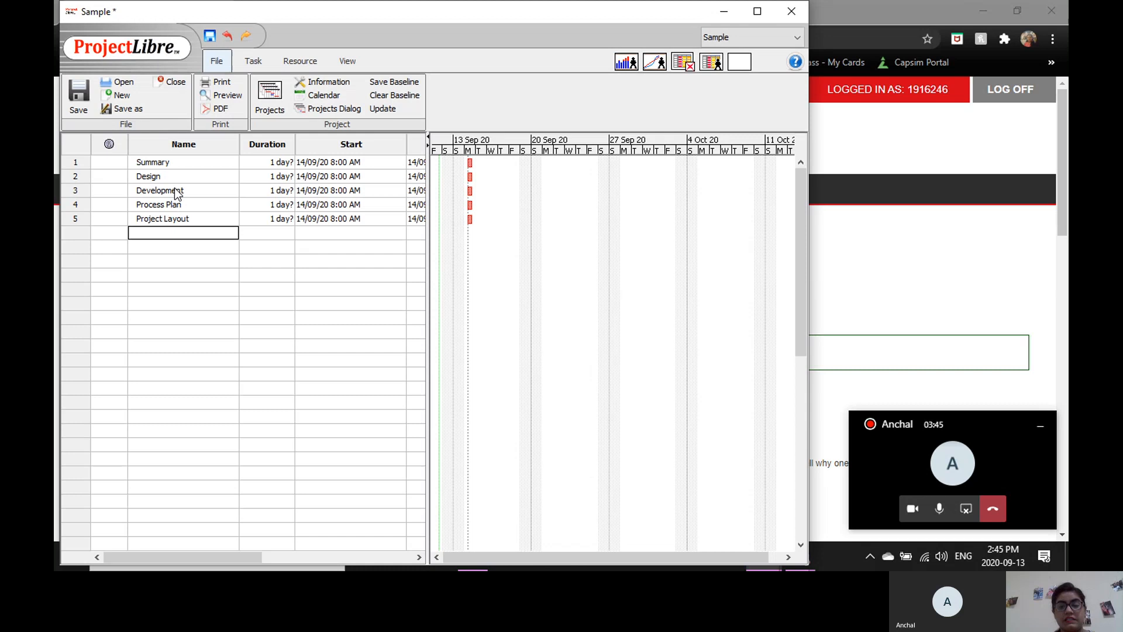
double_click(166, 167)
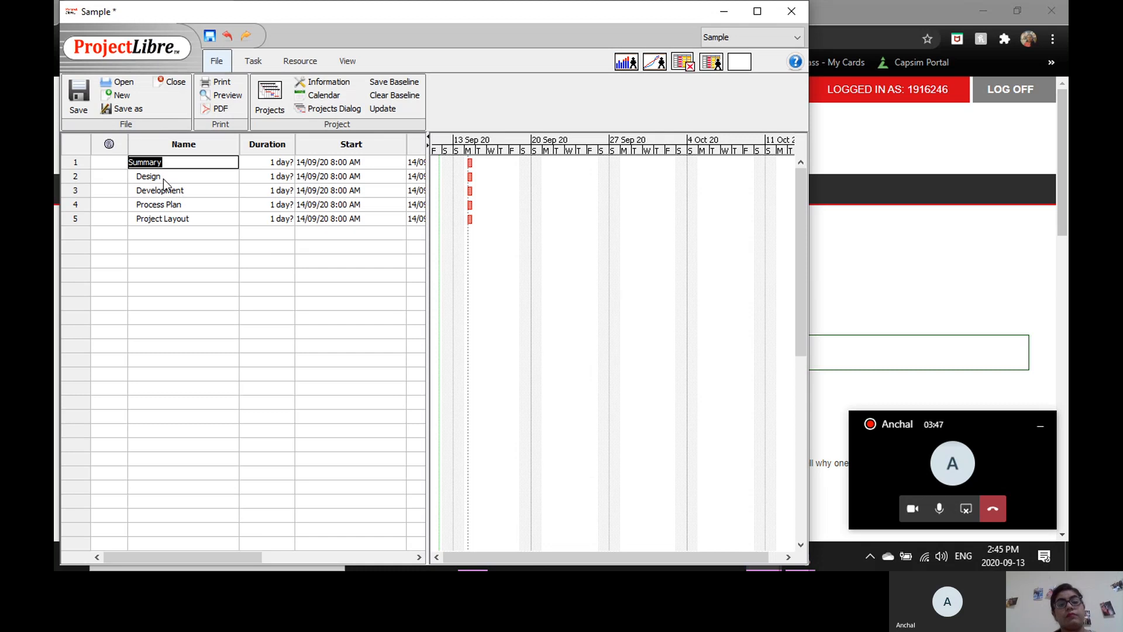
double_click(164, 179)
double_click(159, 188)
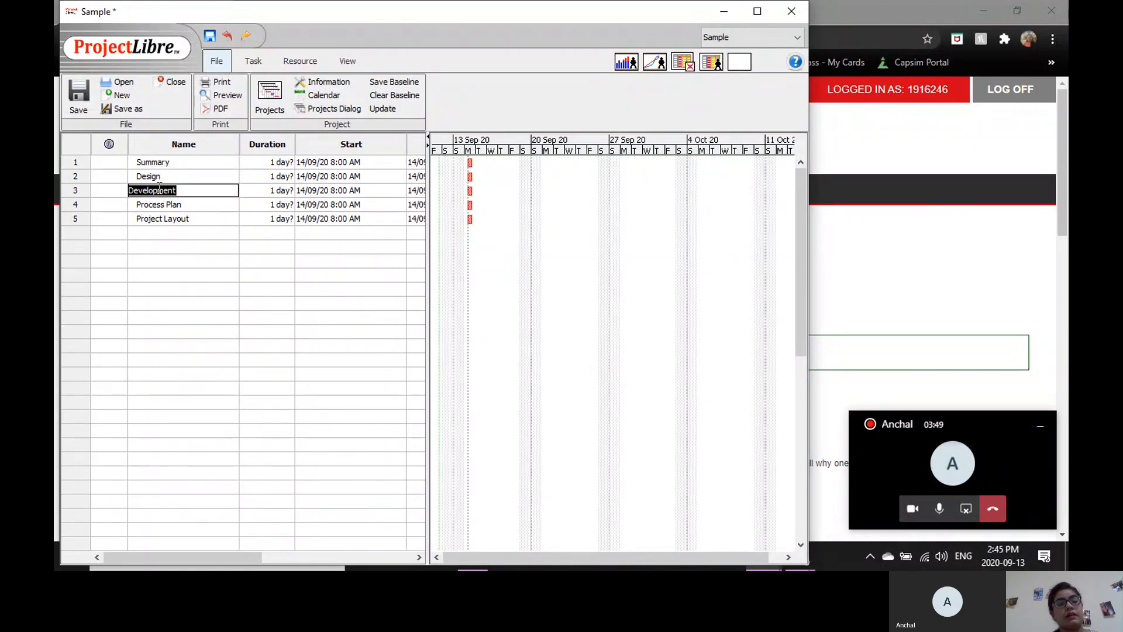
double_click(163, 206)
double_click(170, 218)
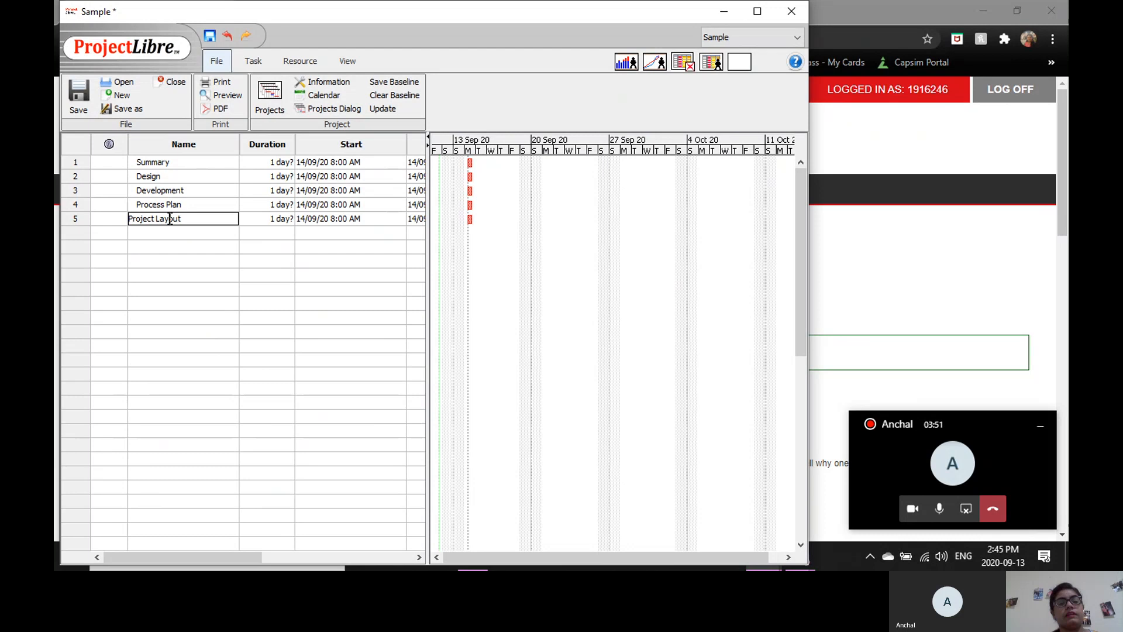
double_click(171, 236)
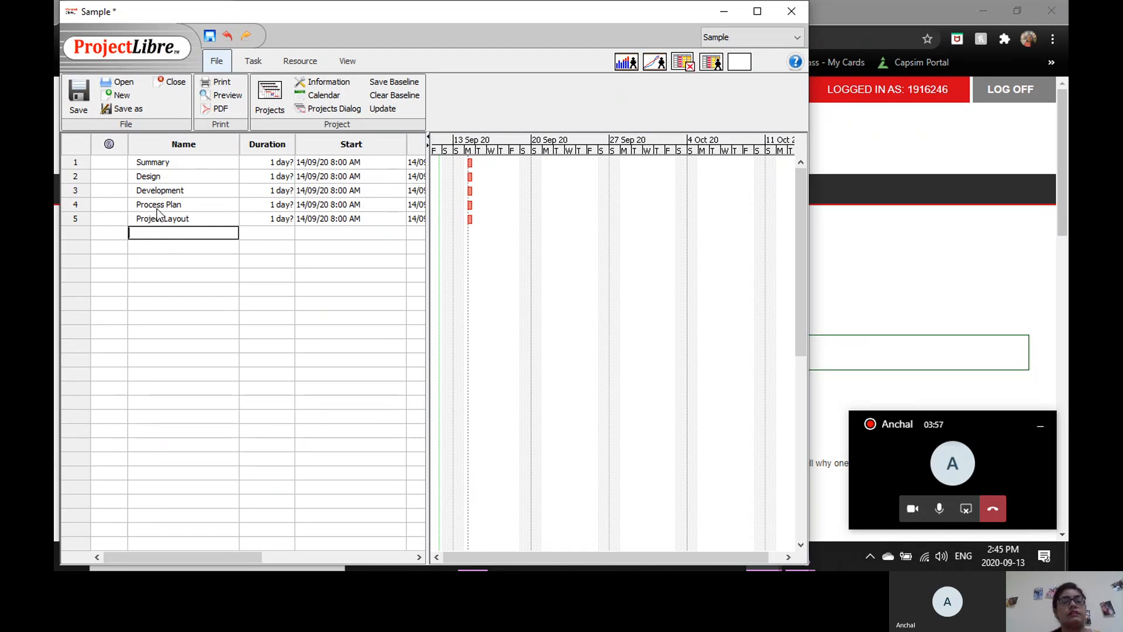
double_click(183, 166)
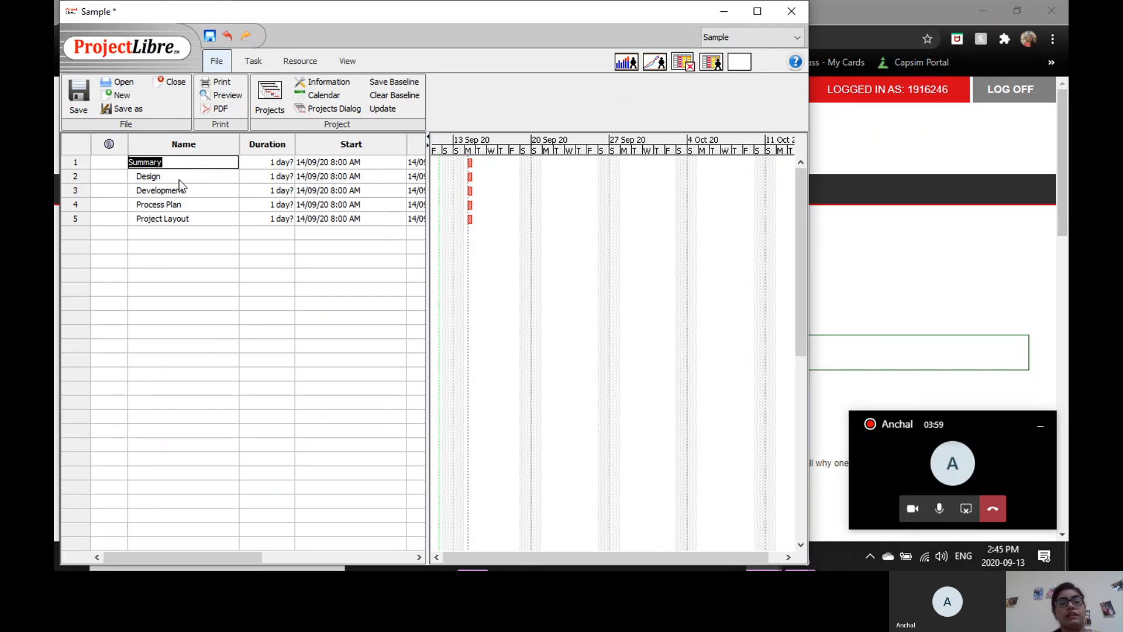
double_click(179, 179)
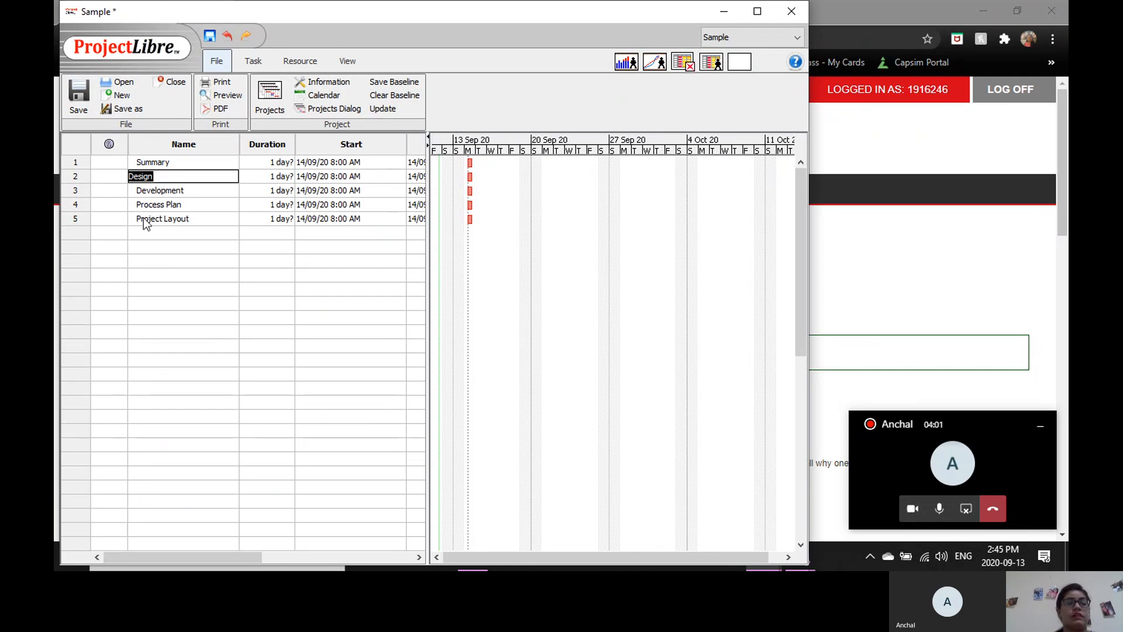
left_click(77, 173)
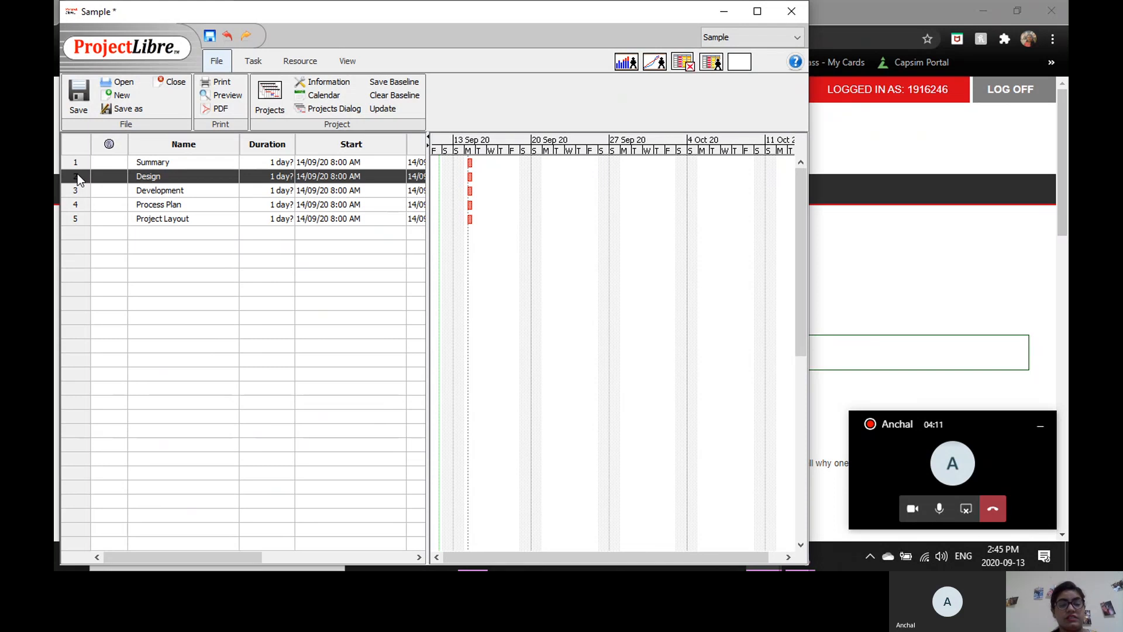
key("shift+Down")
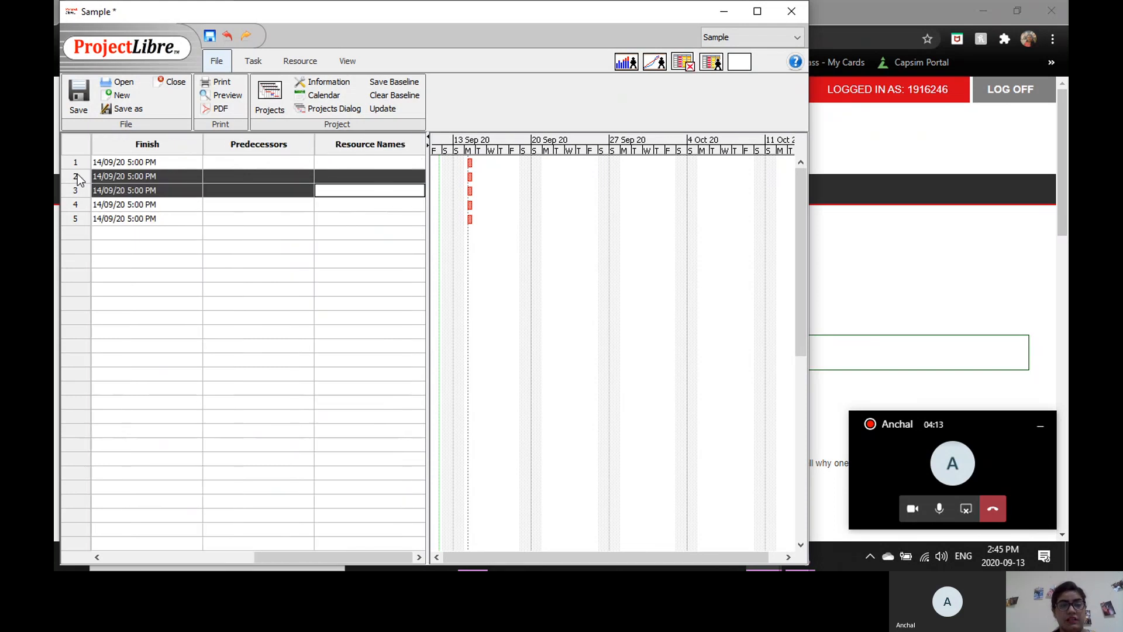
left_click(187, 207)
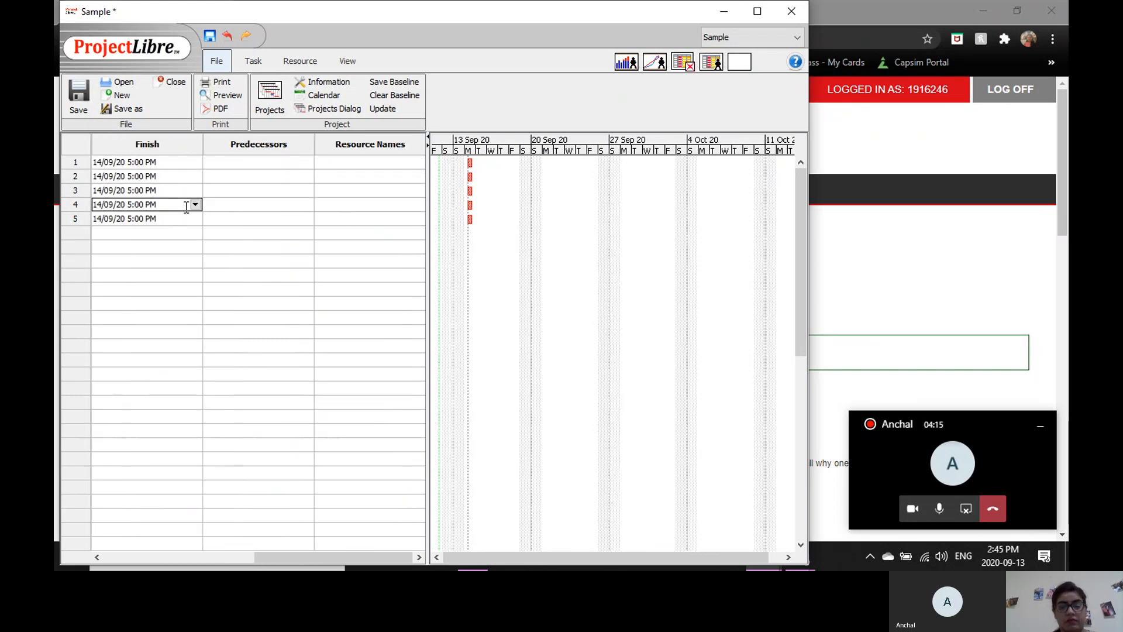
left_click(284, 211)
key("Left")
key("Left")
key("Left")
key("Left")
key("Left")
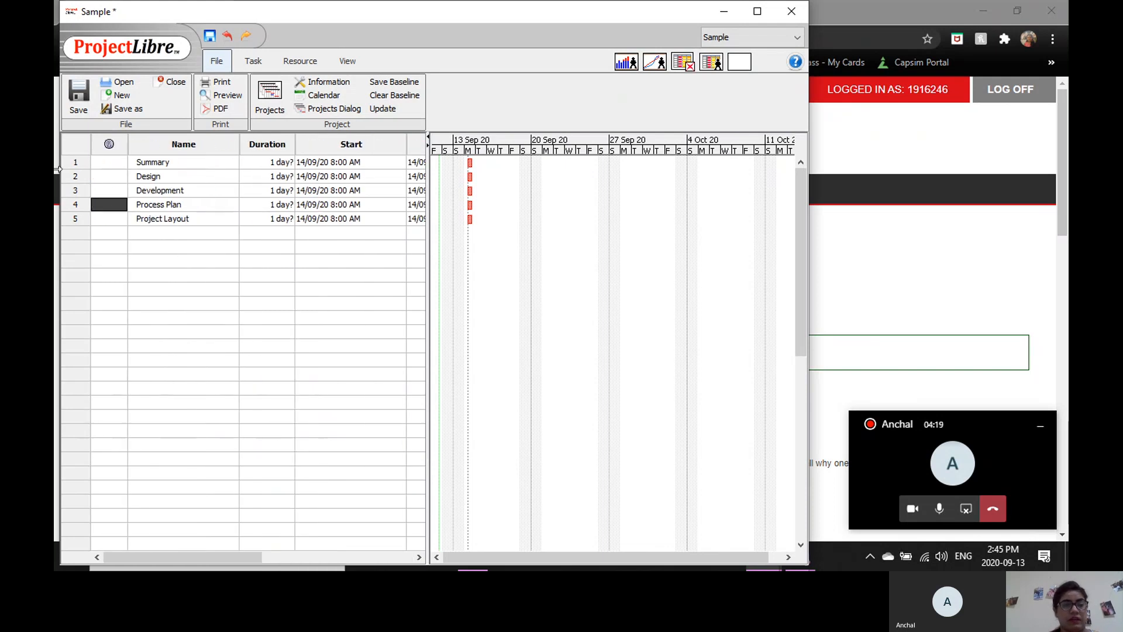
Indent the Design, Development, Process Plan and Project Layout tasks so they become subtasks of Summary.
left_click(76, 179)
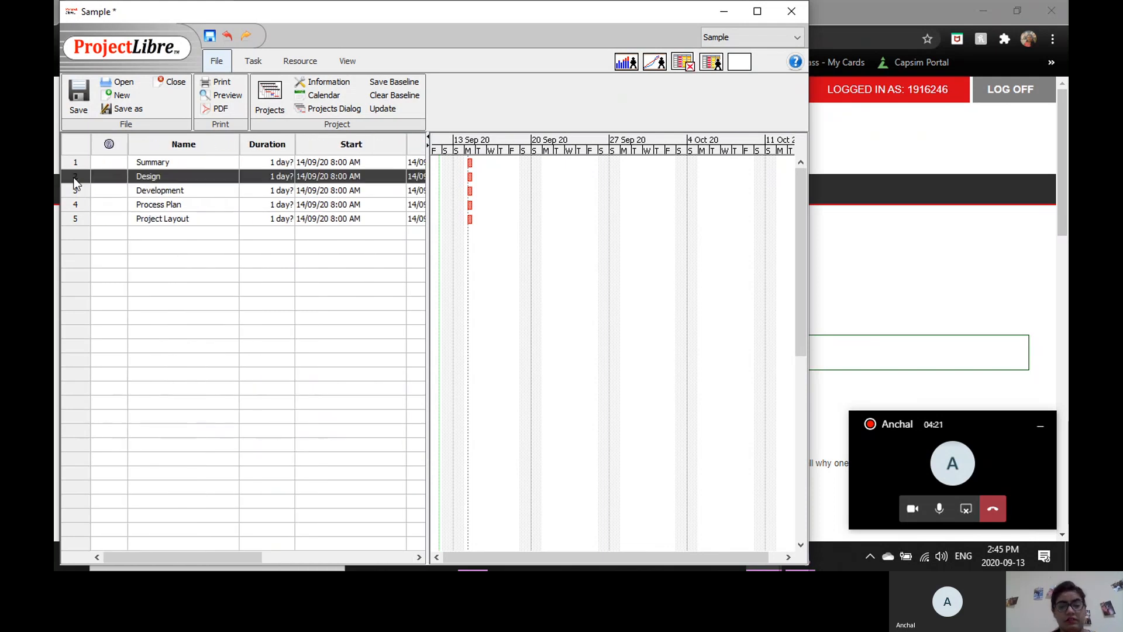
key("shift+Down")
key("shift+Down")
key("shift+Down")
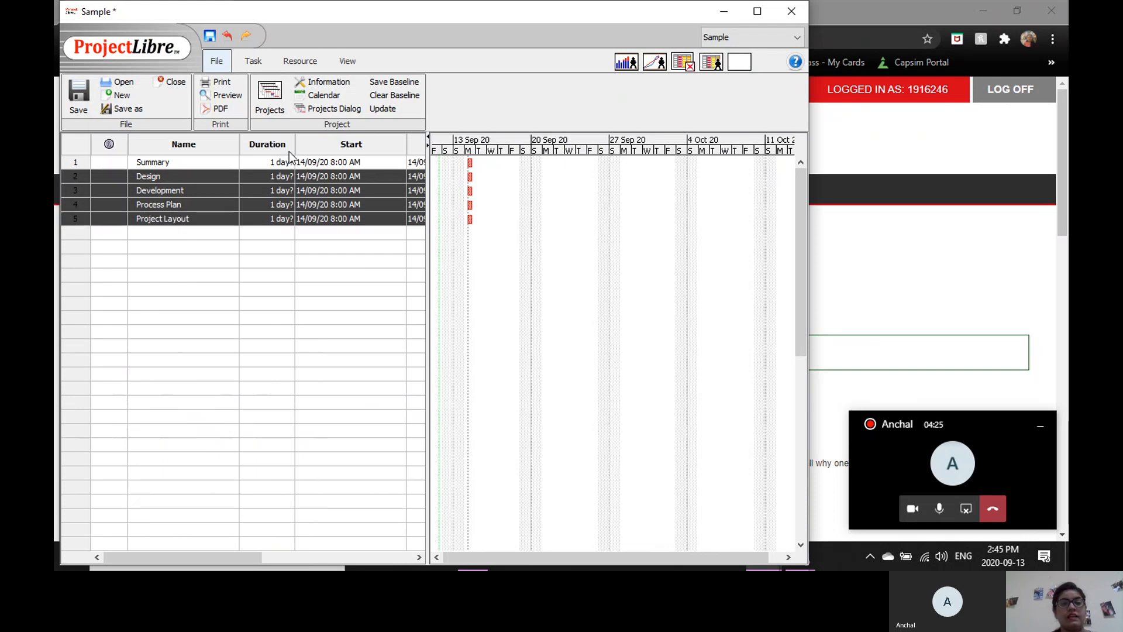
left_click(262, 61)
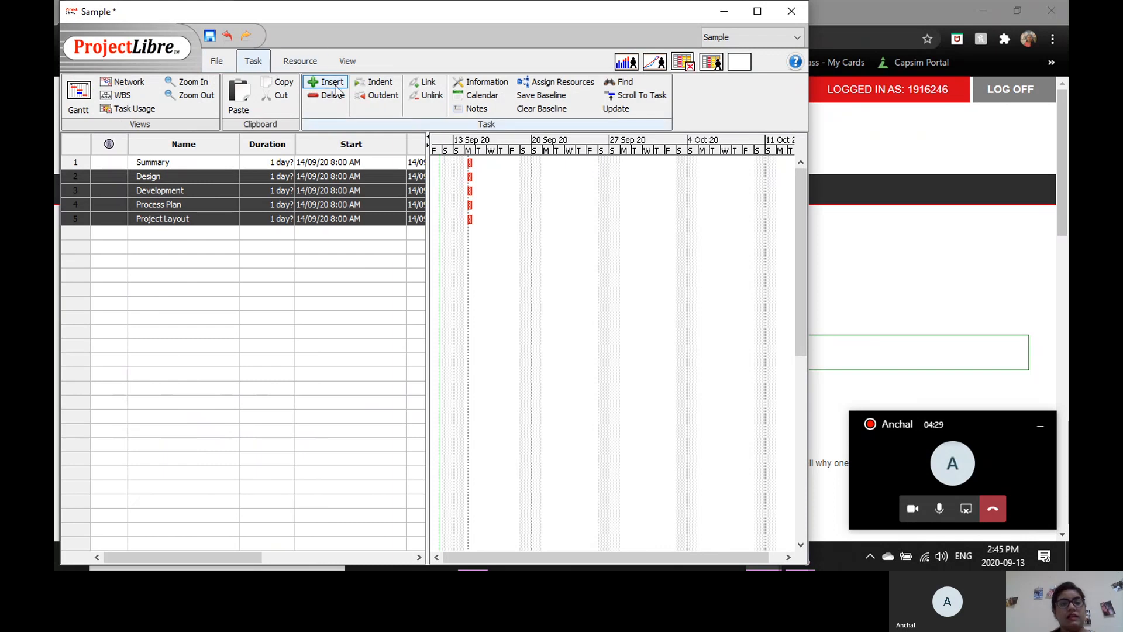
left_click(374, 88)
left_click(228, 232)
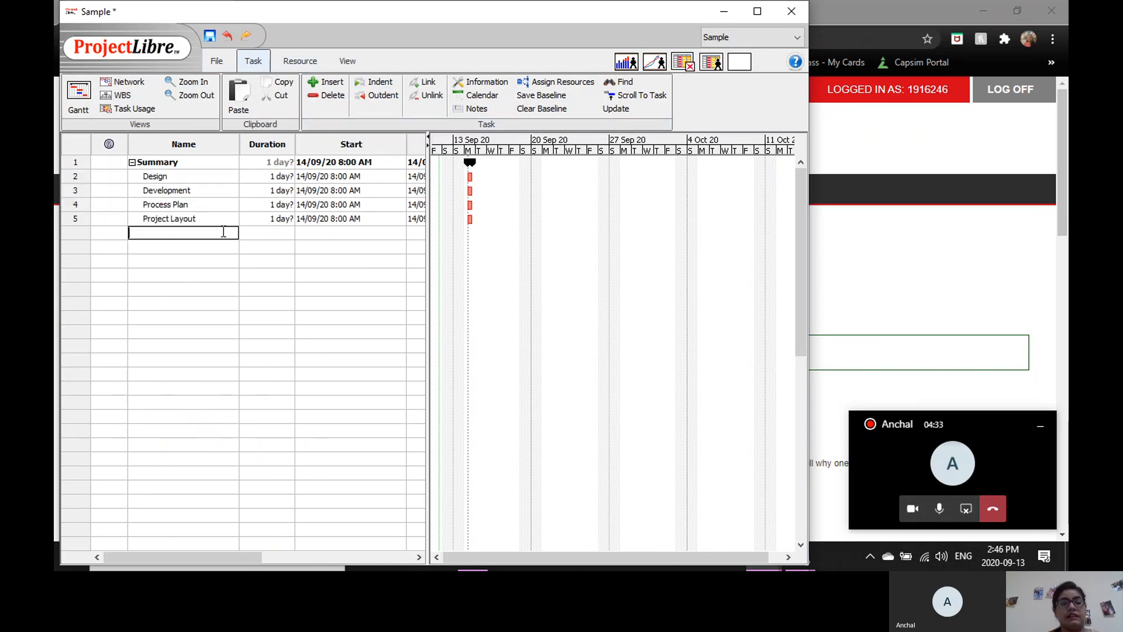
Collapse the Summary task to hide its subtasks.
double_click(172, 177)
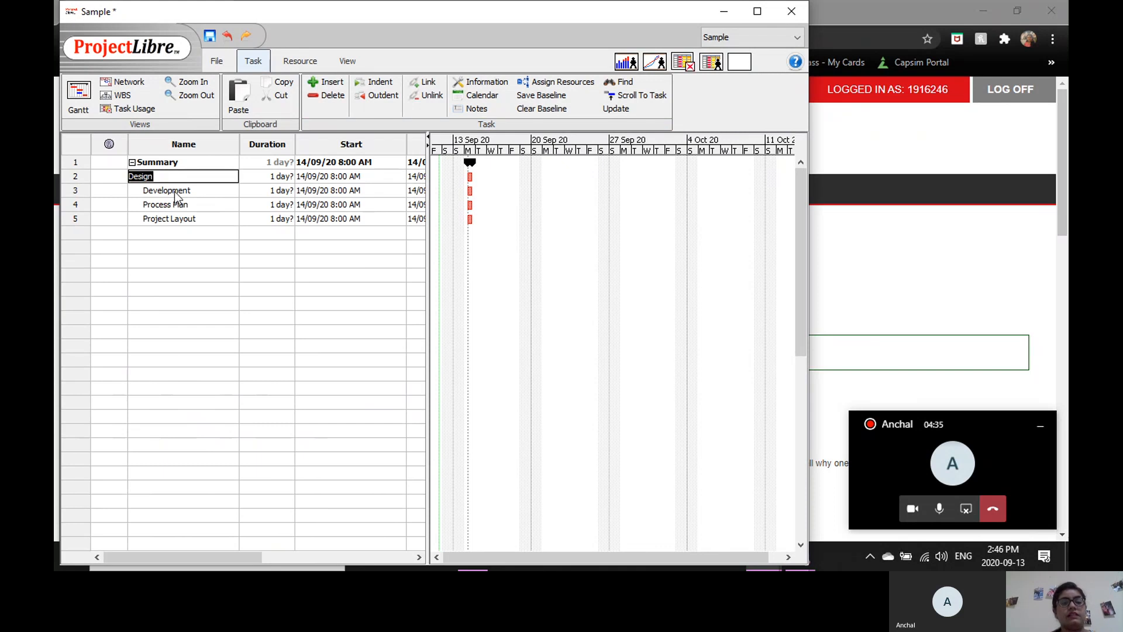
double_click(174, 192)
left_click(180, 231)
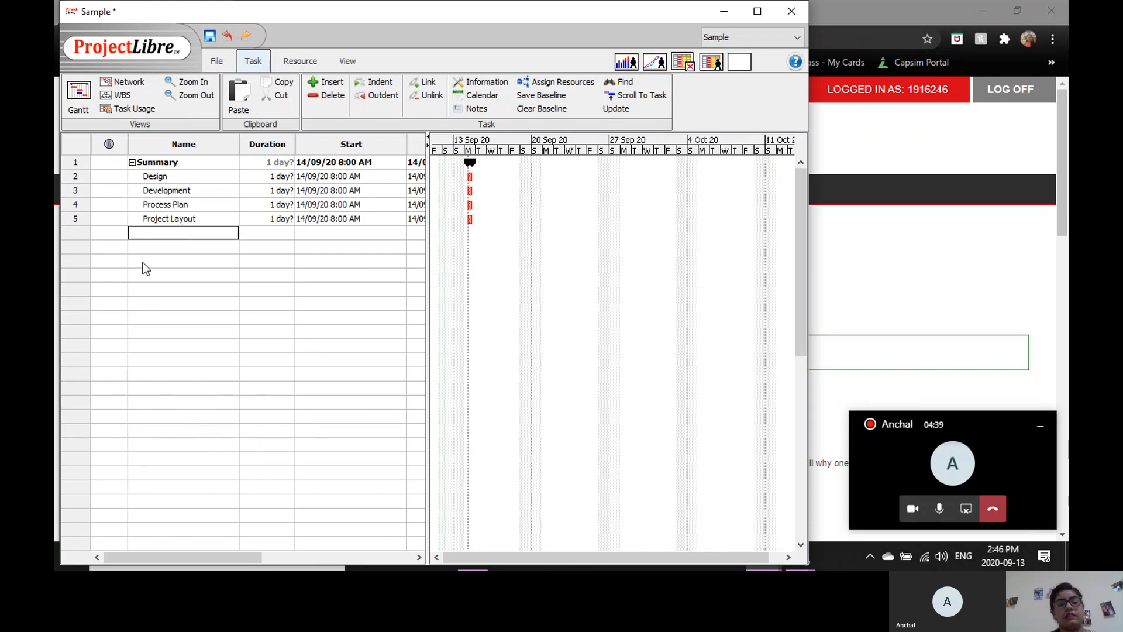
left_click(132, 163)
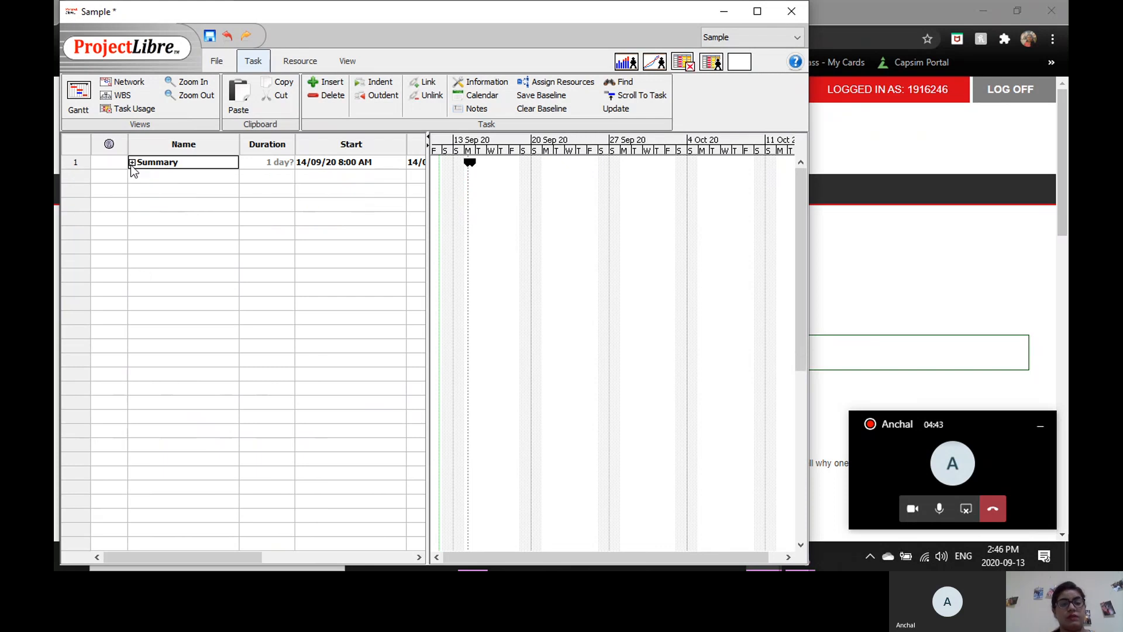
Expand the Summary task to show its subtasks.
left_click(133, 163)
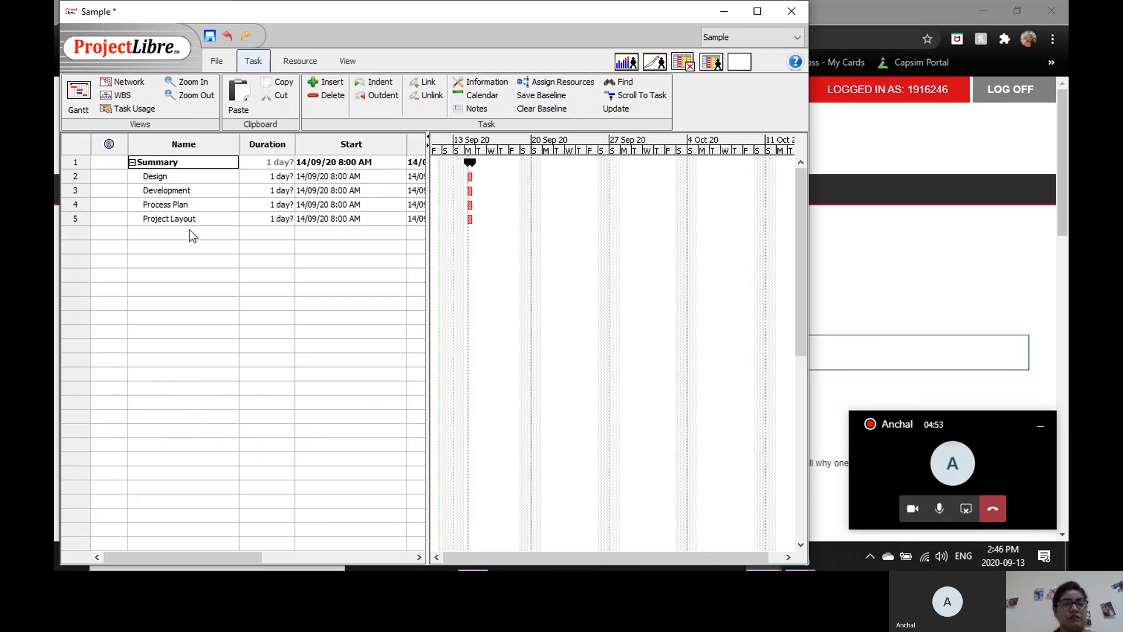
left_click(308, 166)
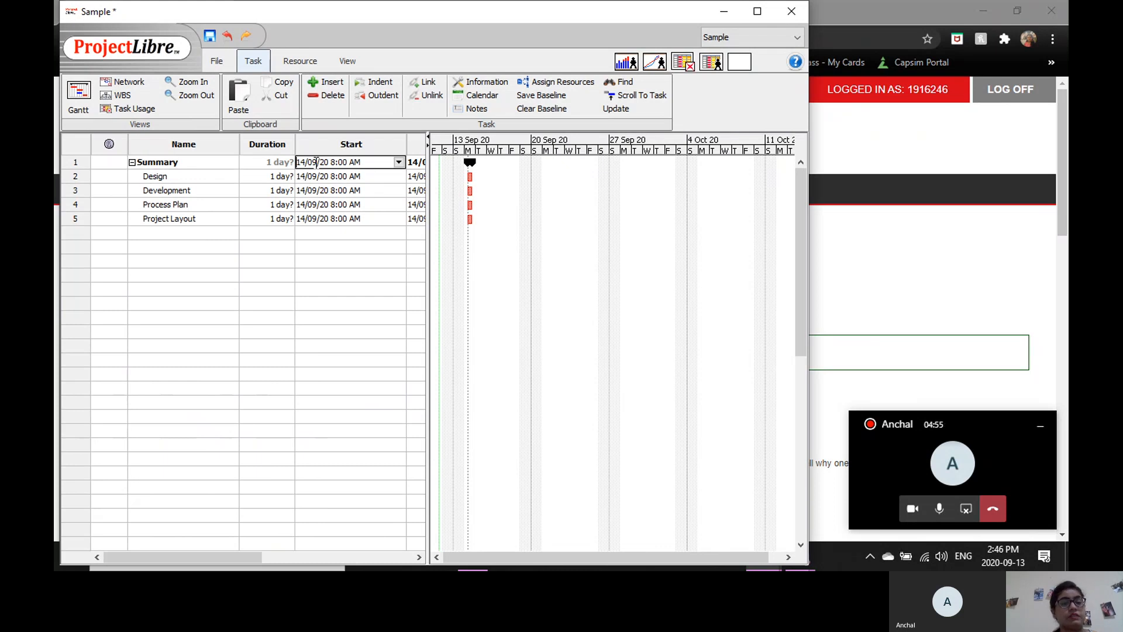
left_click(282, 163)
left_click(279, 170)
double_click(279, 170)
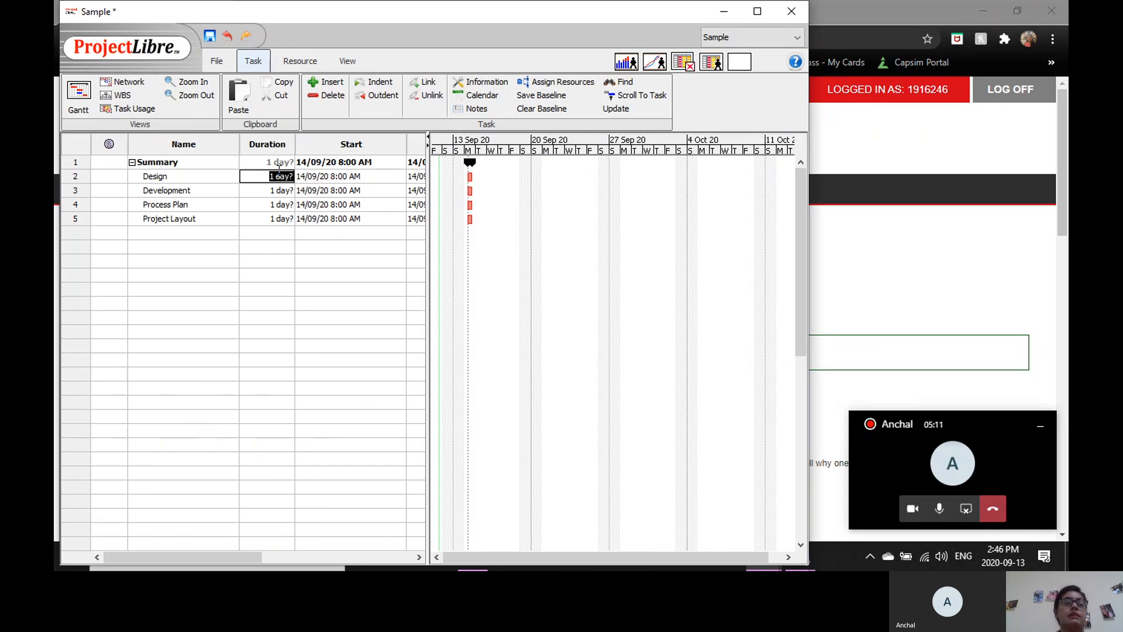
double_click(221, 178)
double_click(314, 180)
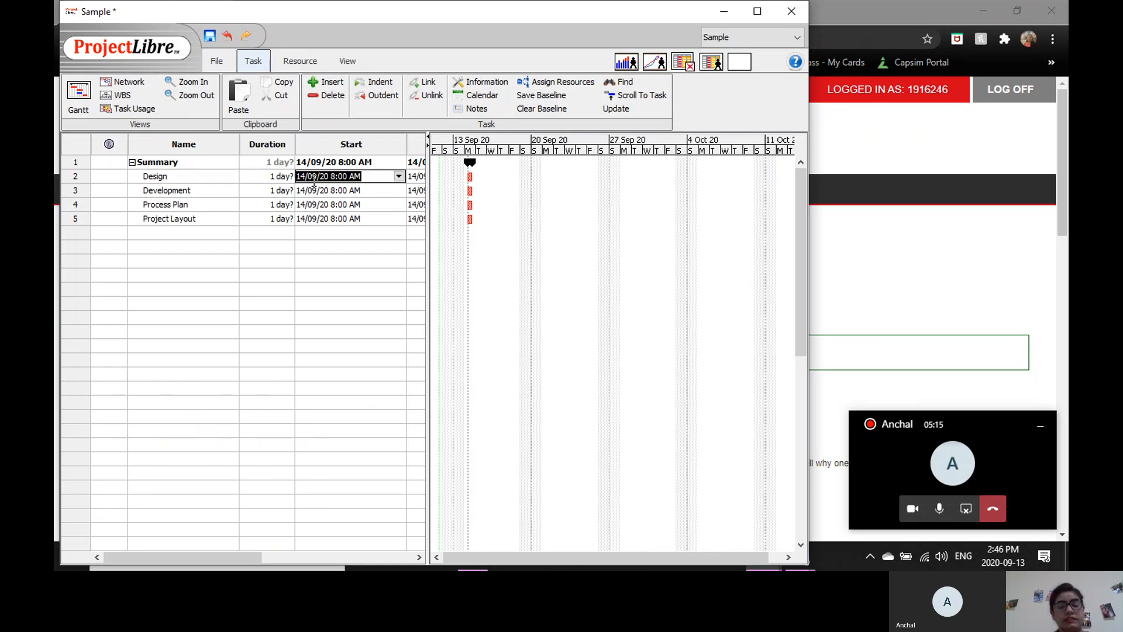
Set the task durations to 2 days for Design, 3 for Development, 5 for Process Plan and 8 for Project Layout.
double_click(272, 177)
type("2")
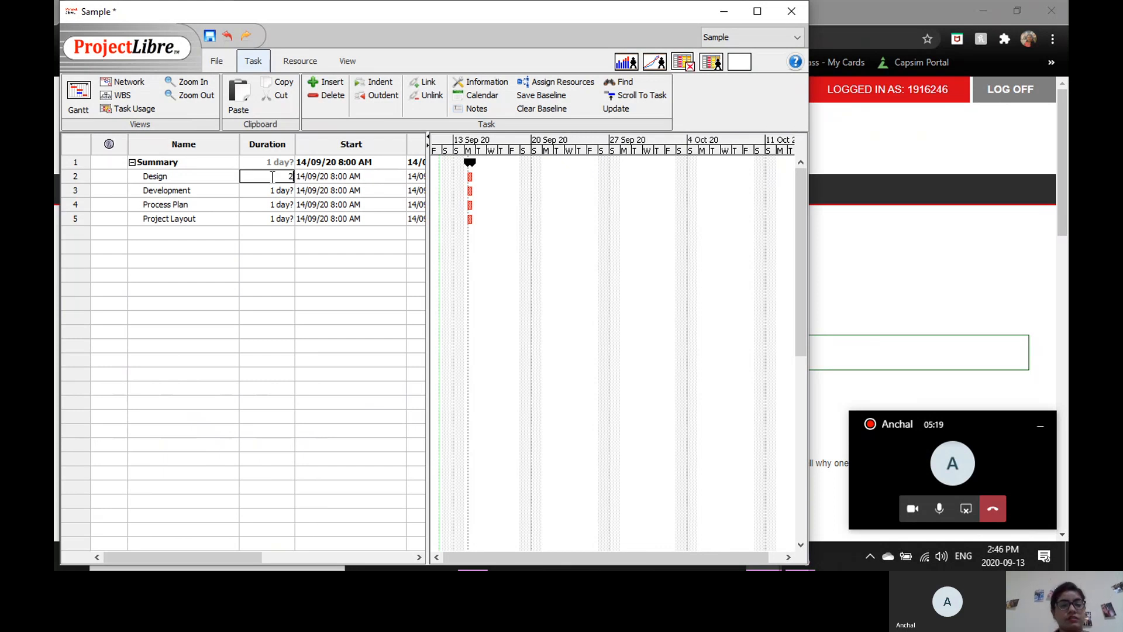
key("Return")
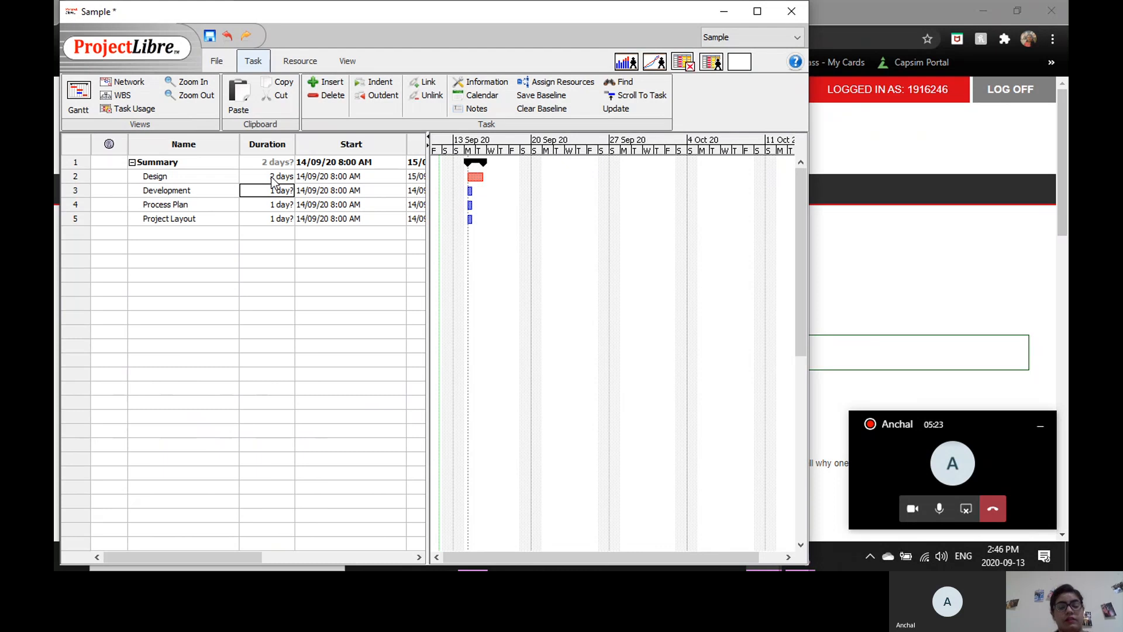
type("3")
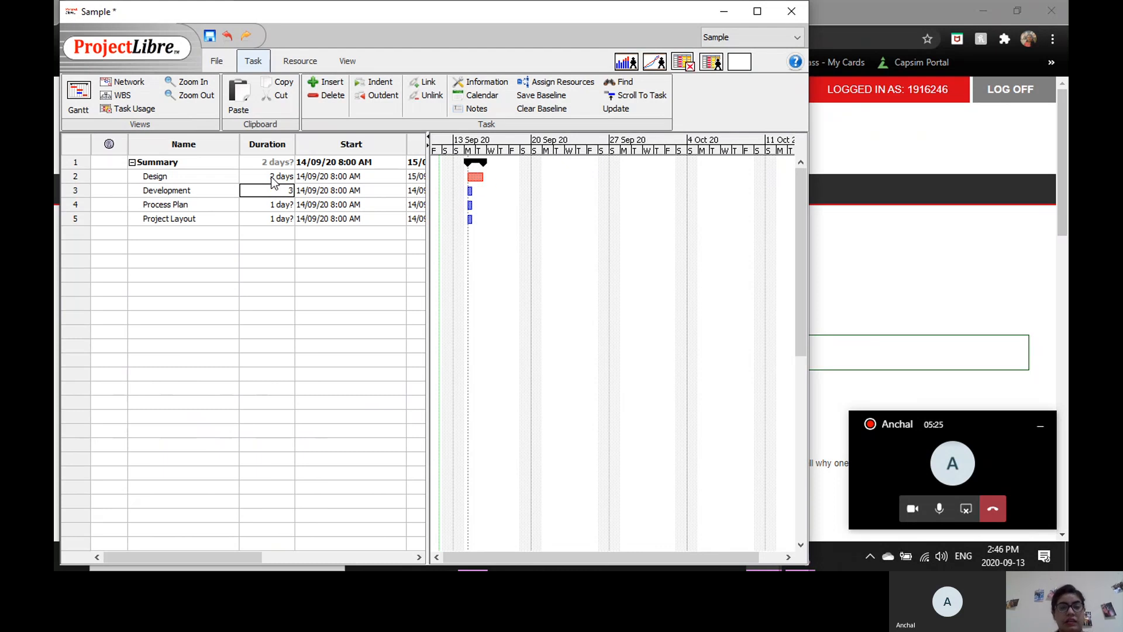
key("Return")
key("Return")
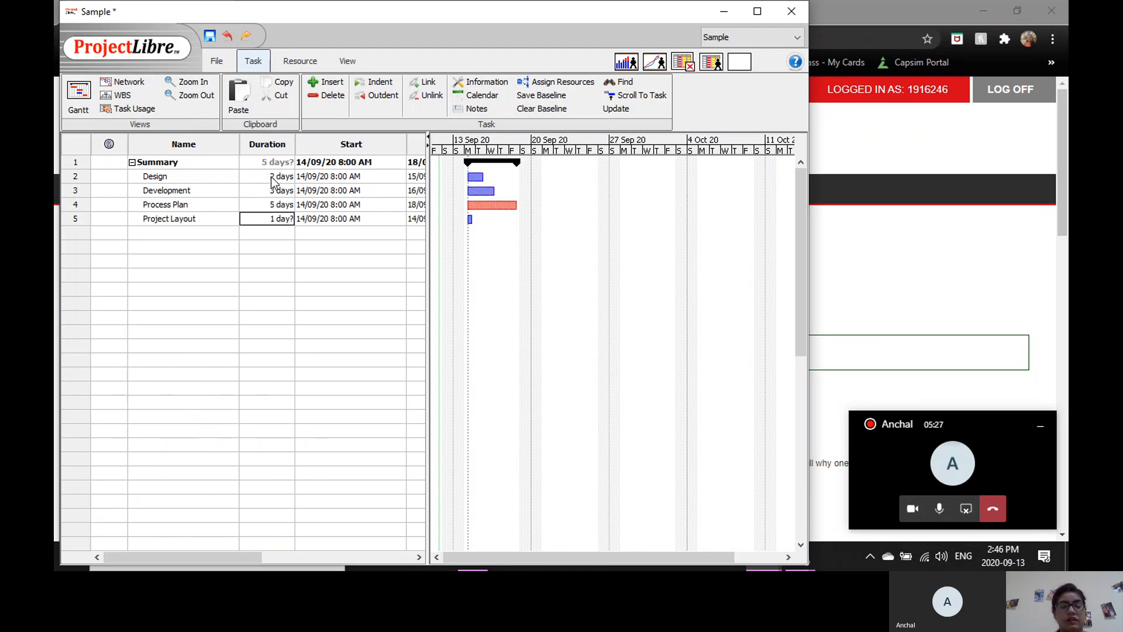
type("8")
key("Return")
double_click(271, 177)
double_click(217, 190)
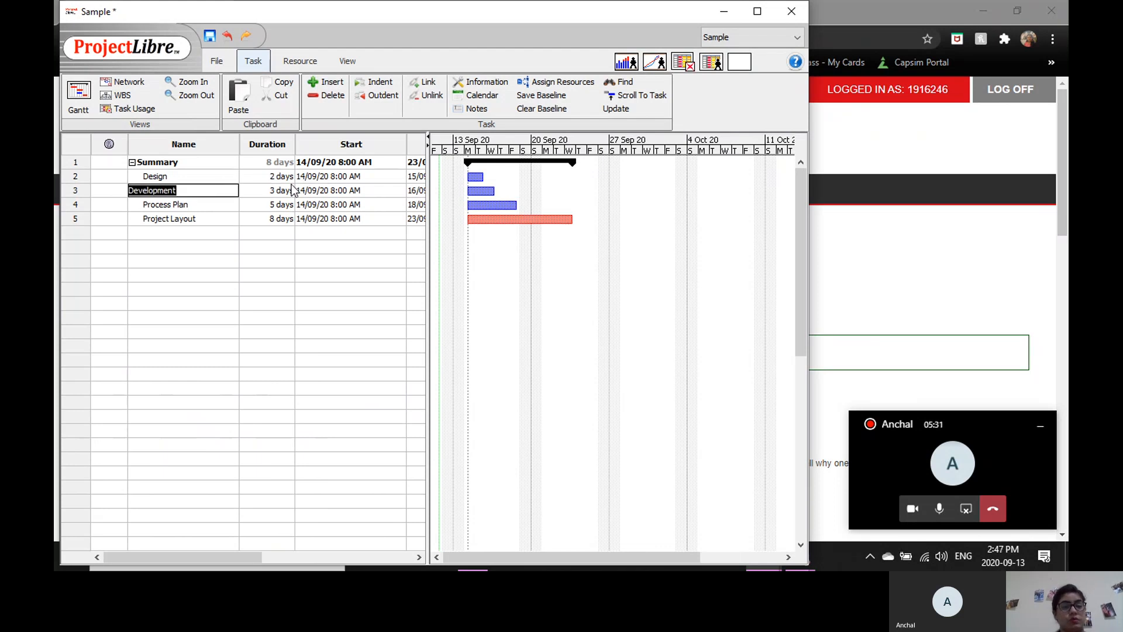
double_click(327, 190)
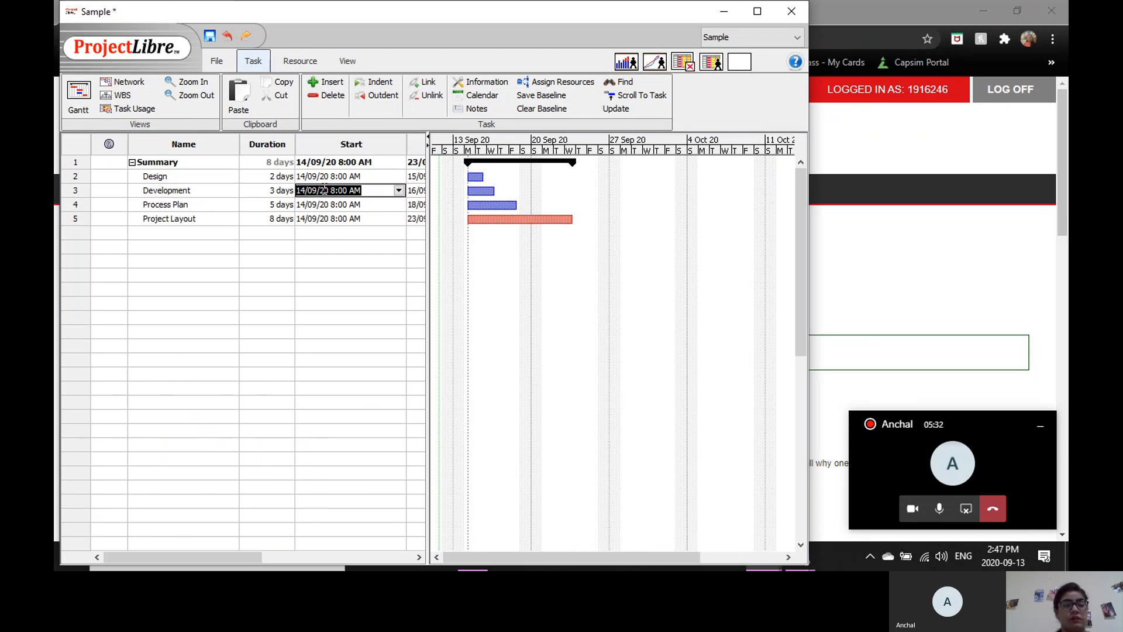
double_click(284, 177)
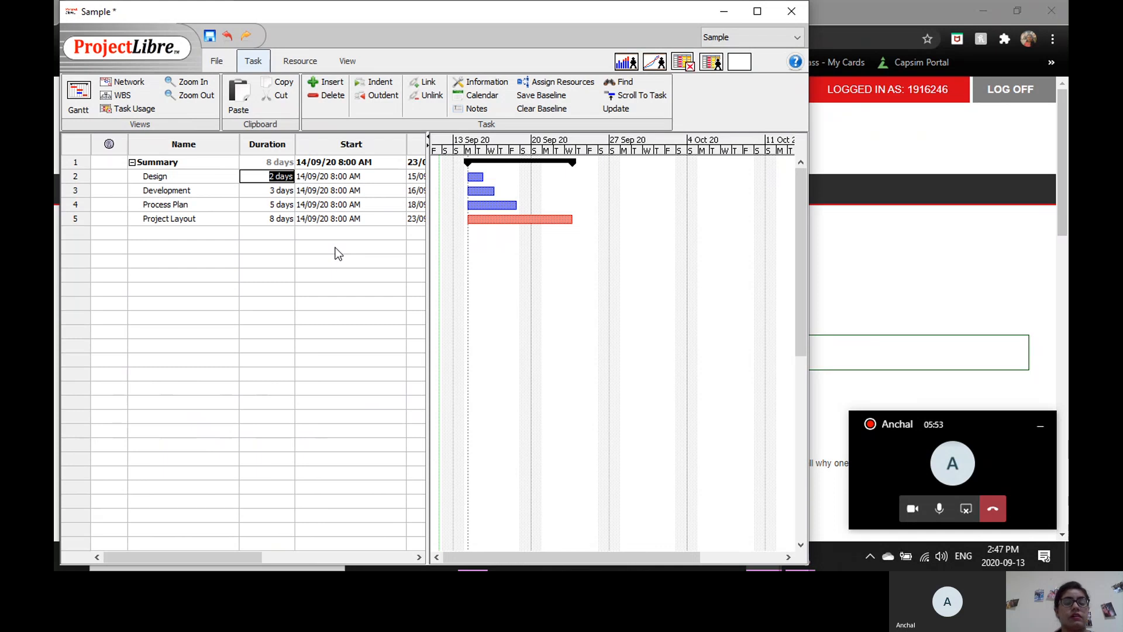
left_click(378, 183)
left_click(375, 189)
key("Return")
key("Return")
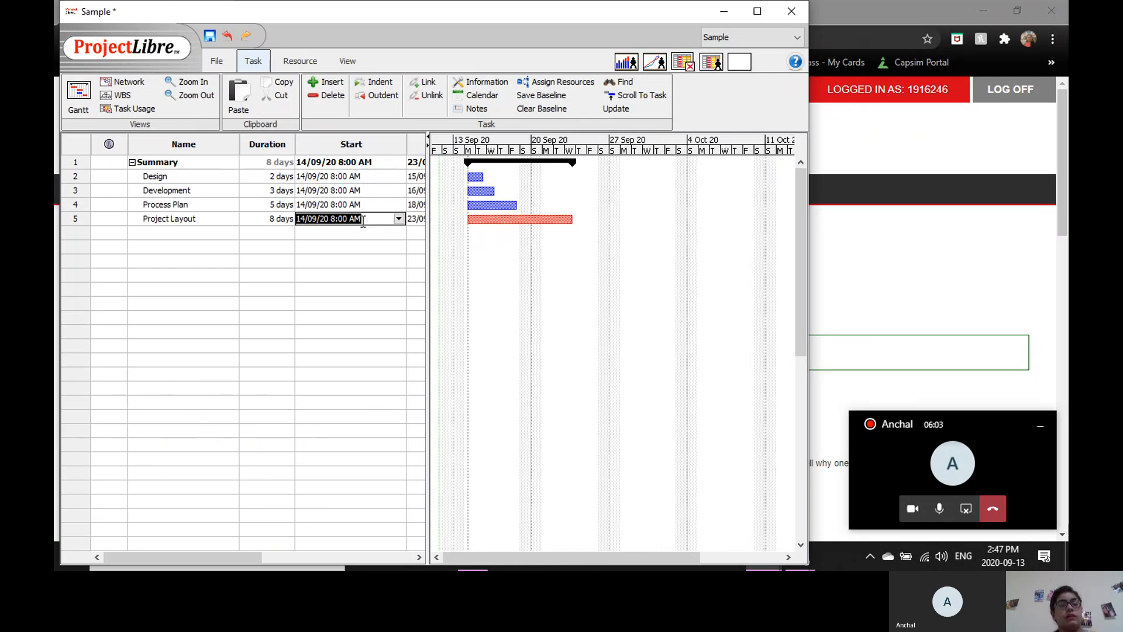
left_click(79, 179)
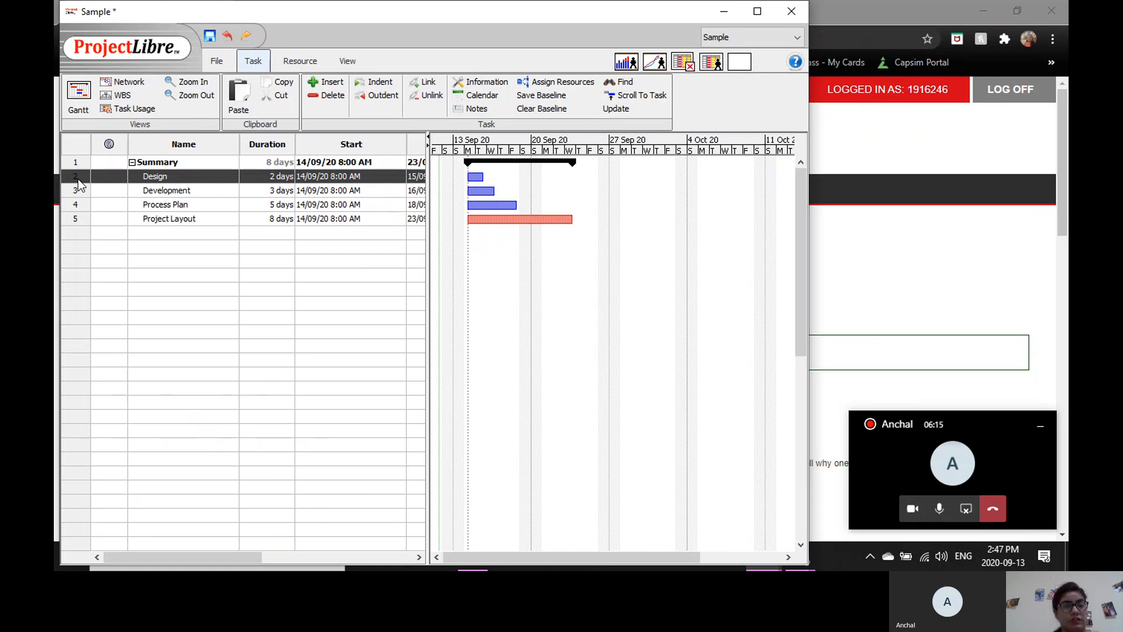
key("shift+Down")
left_click(209, 196)
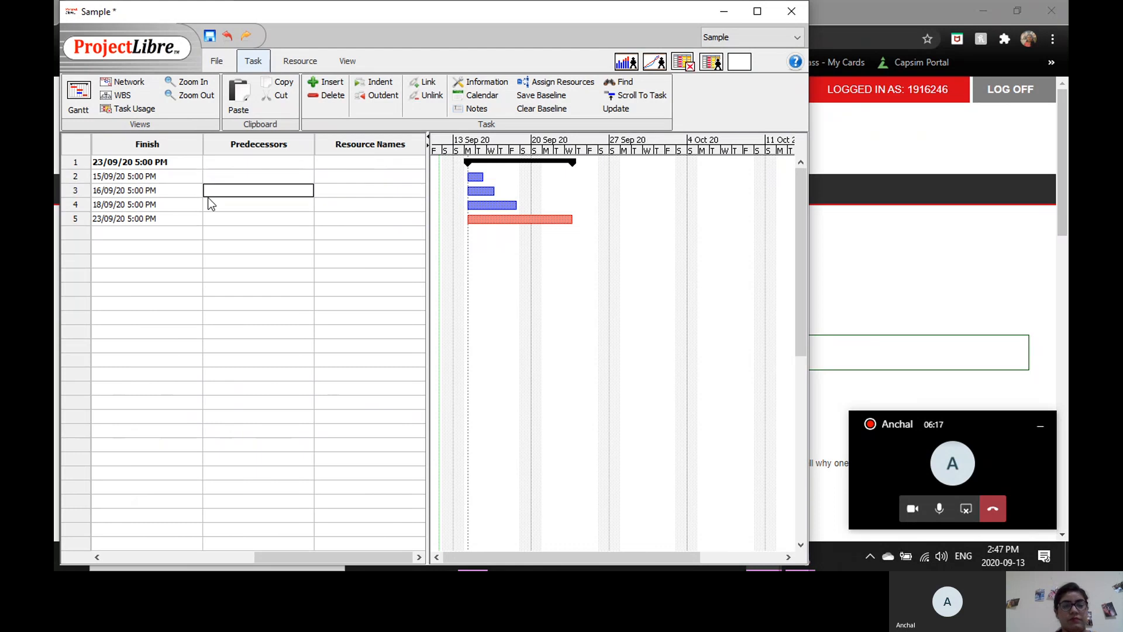
key("Left")
key("Left")
key("Left")
key("Left")
key("Left")
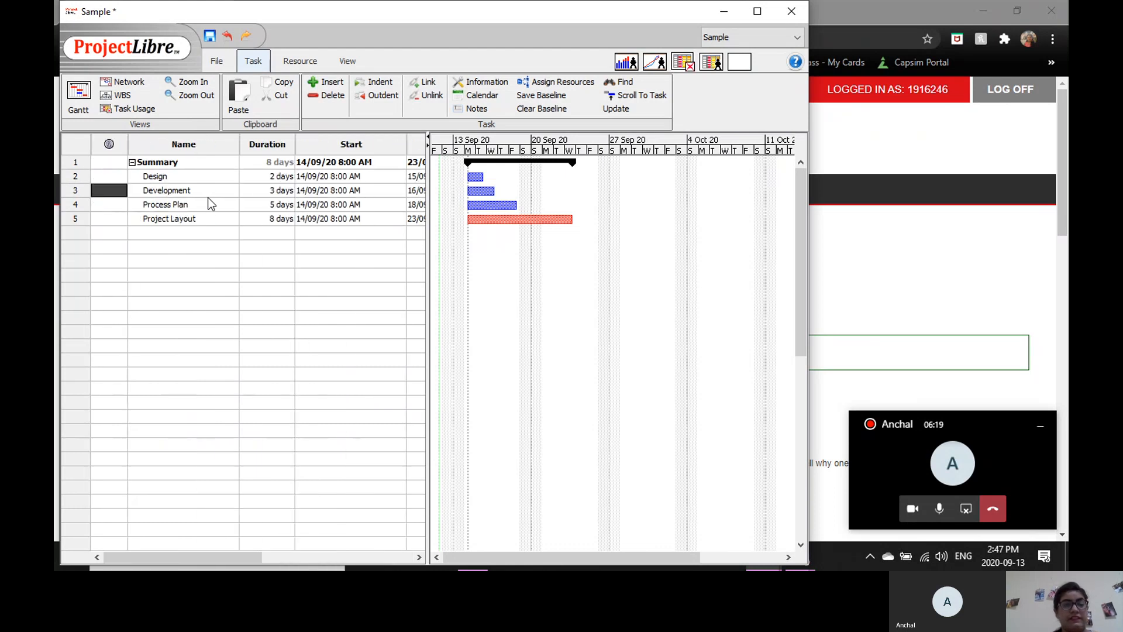
Link the Design and Development tasks so that Development depends on Design.
left_click(78, 177)
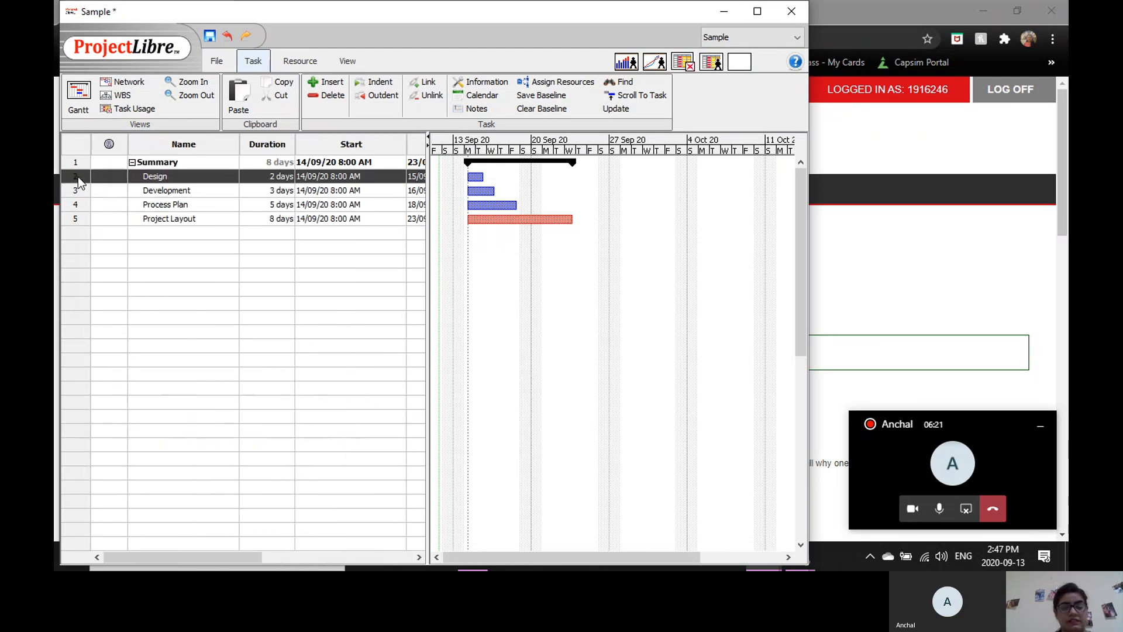
key("shift+Down")
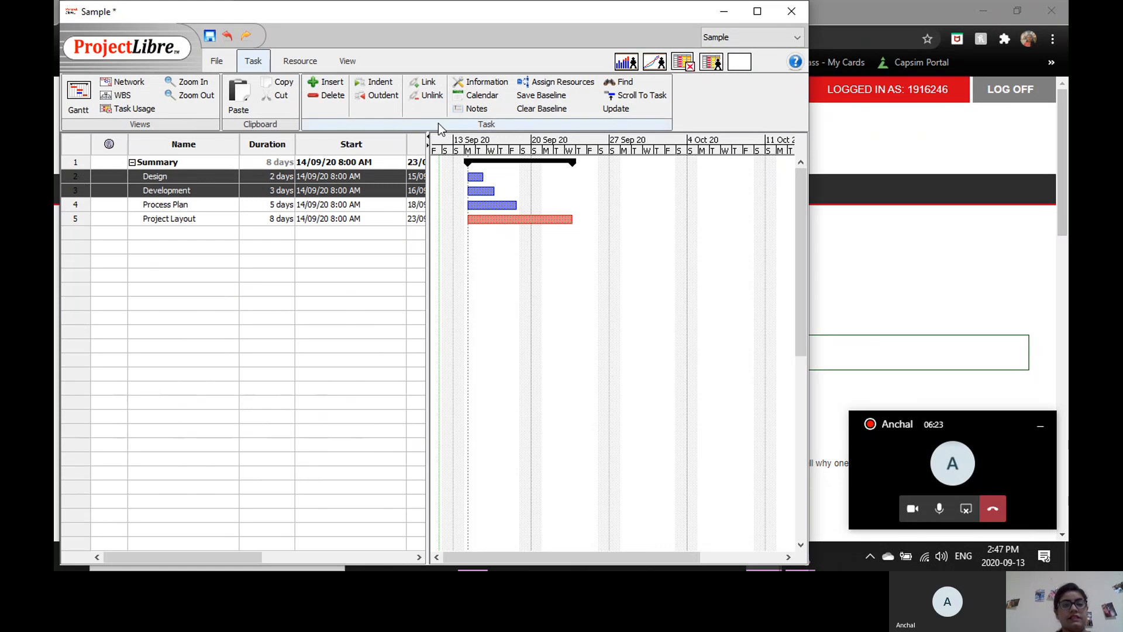
left_click(427, 82)
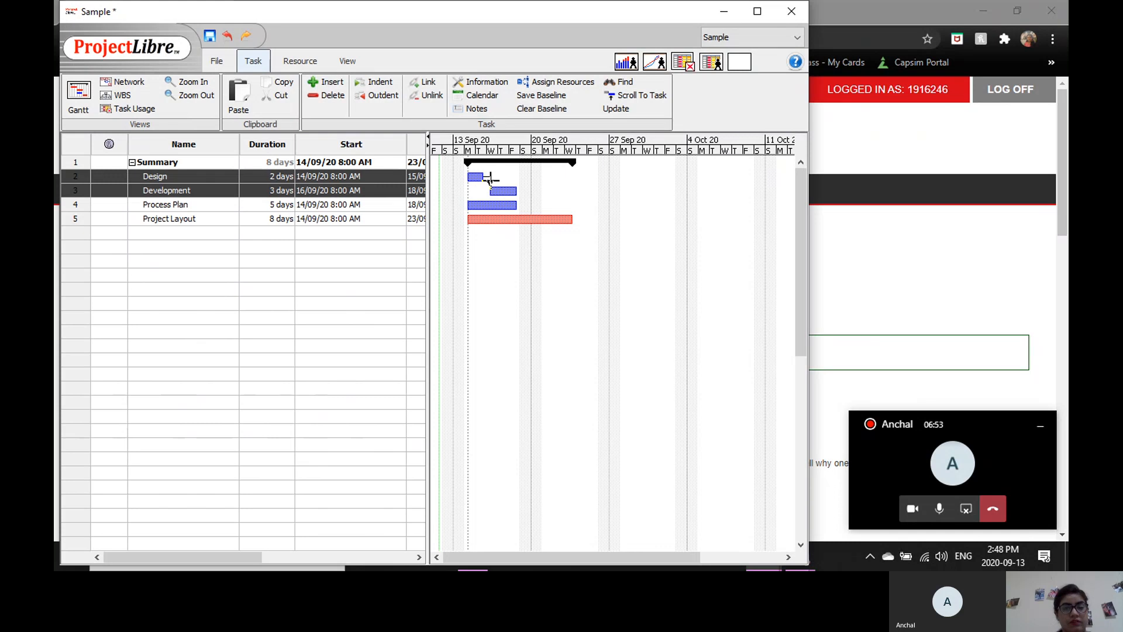
Change the type of the dependency from Design to Development to SF in the Gantt chart.
right_click(490, 179)
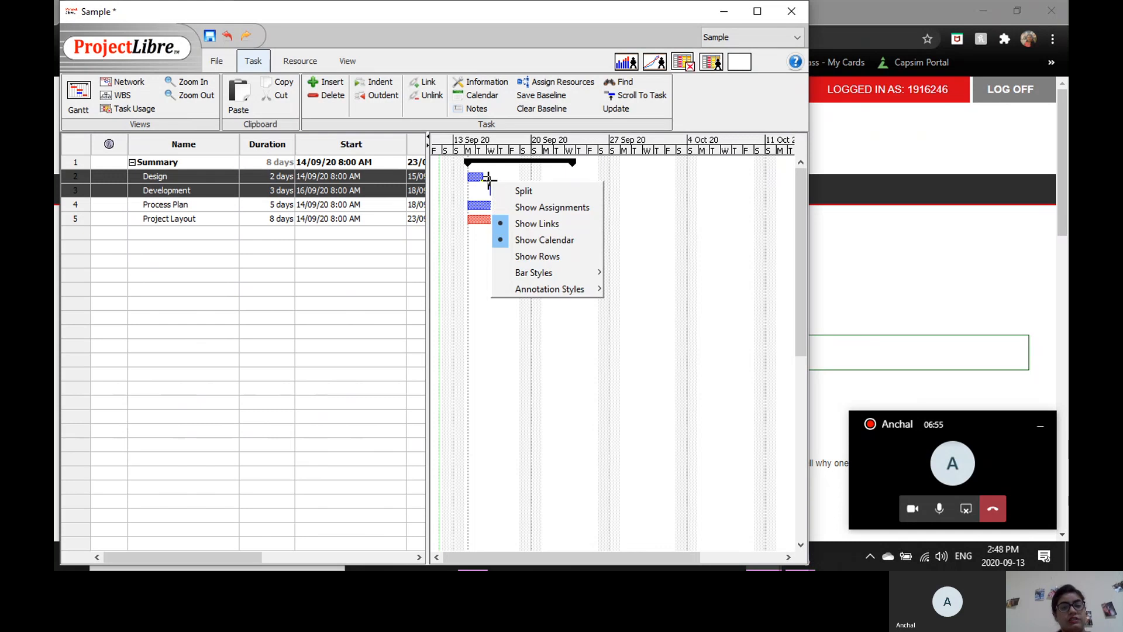
left_click(488, 180)
double_click(490, 185)
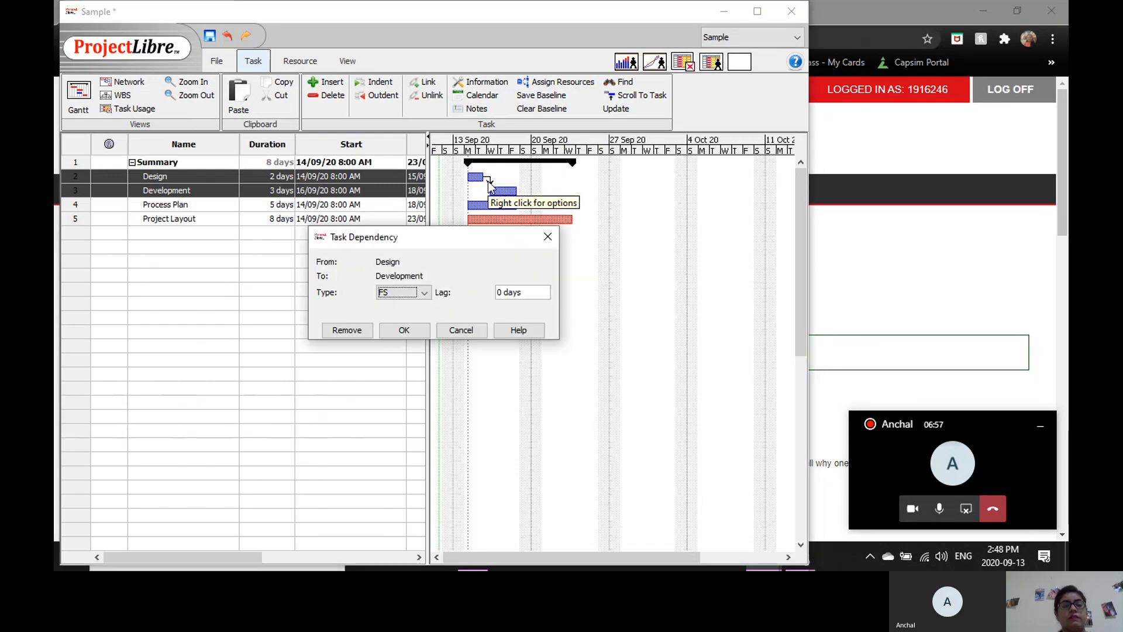
left_click(425, 293)
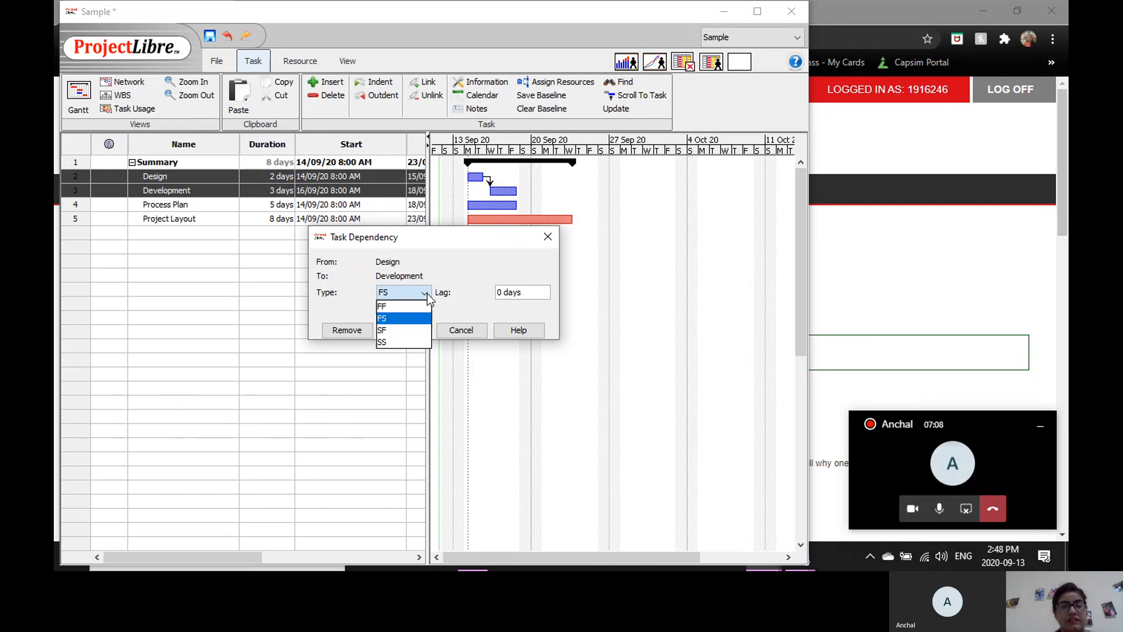
left_click(402, 329)
left_click(403, 330)
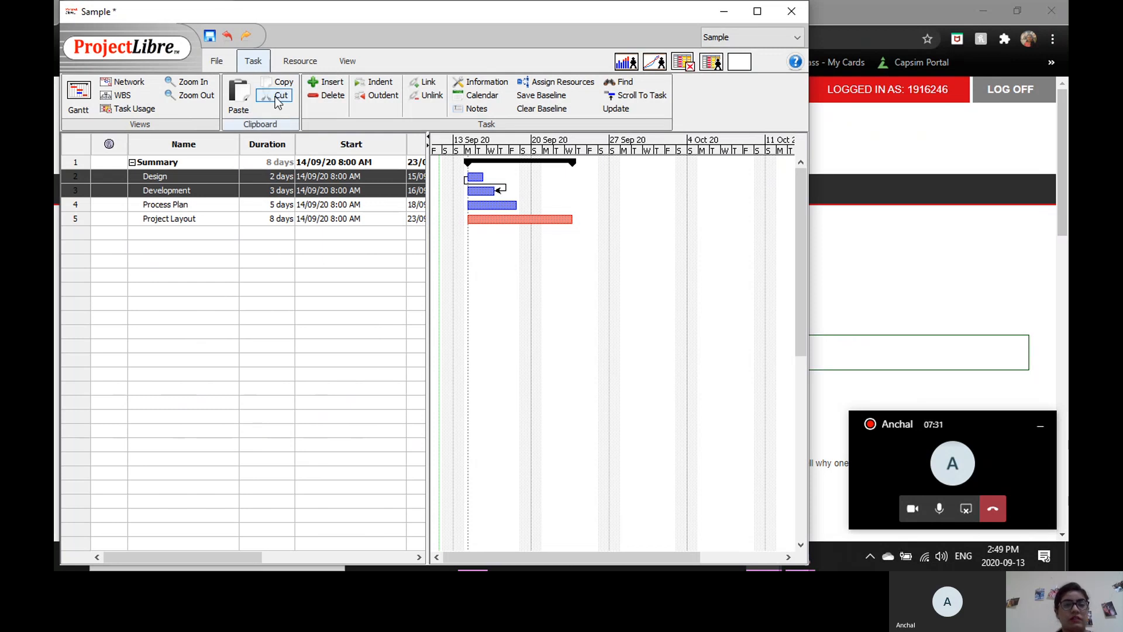
Switch to the resource sheet and add four resources by entering each person's first name.
left_click(298, 62)
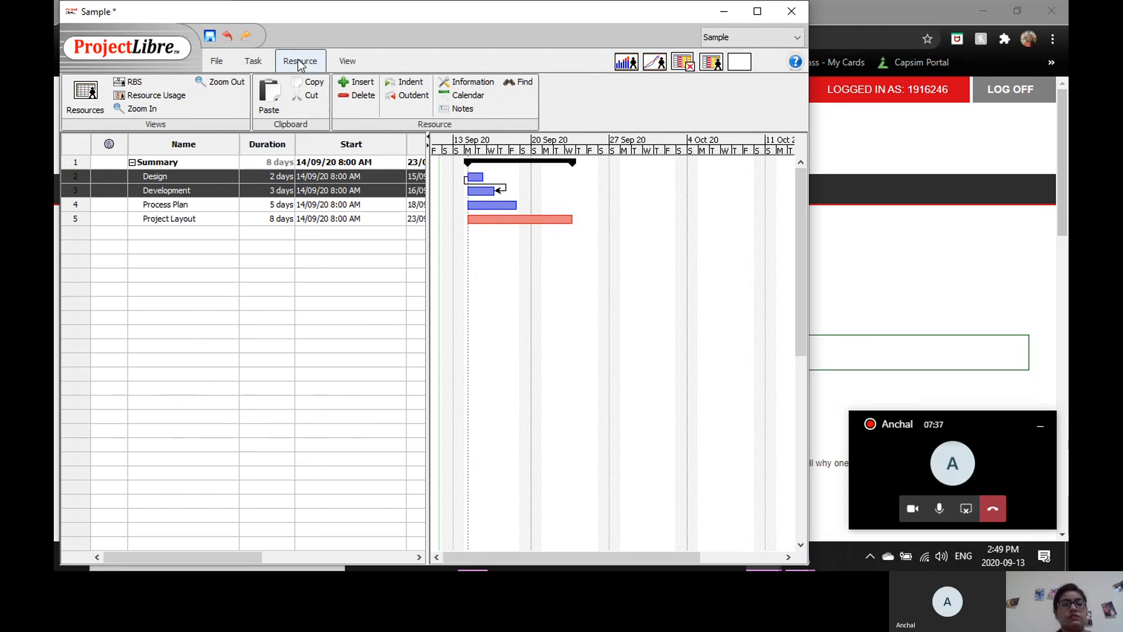
left_click(90, 98)
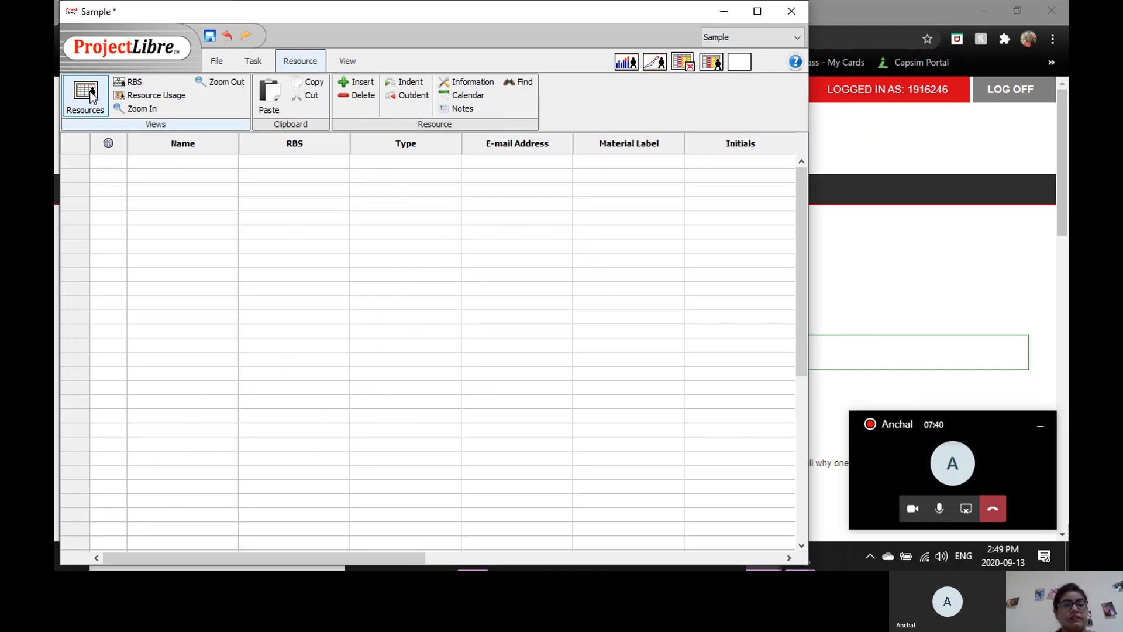
left_click(178, 160)
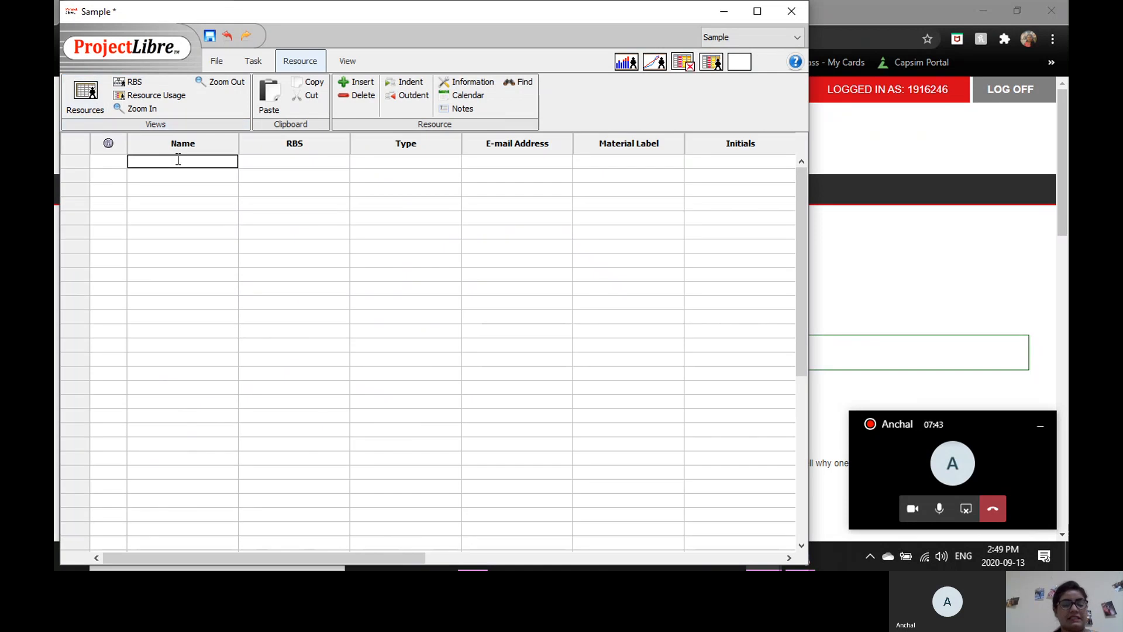
type("Anchal")
key("Return")
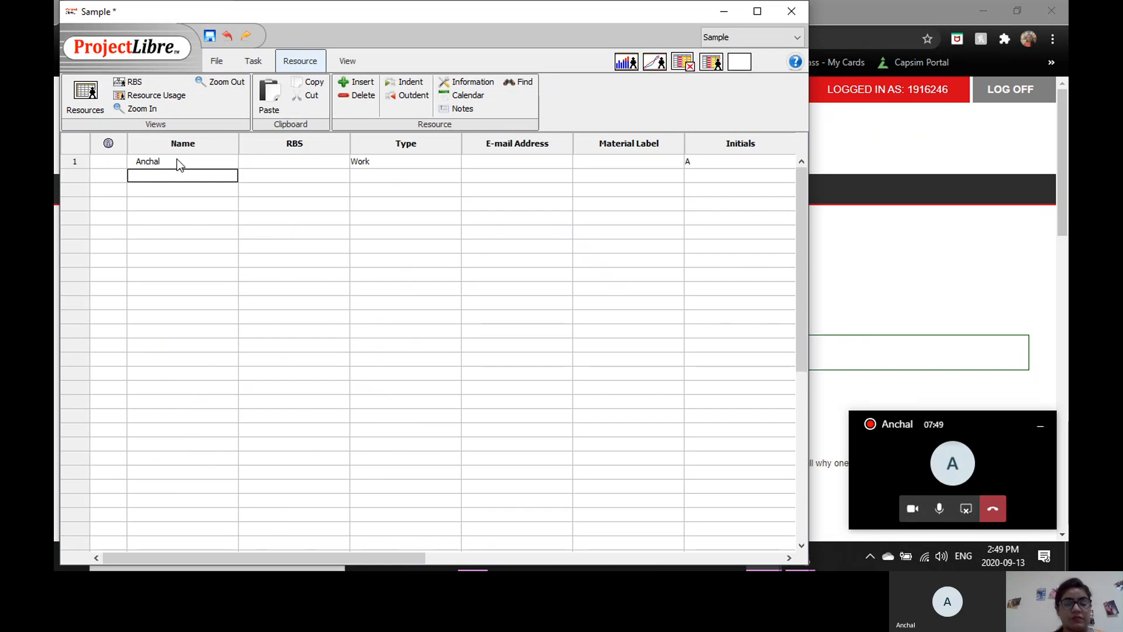
type("Ishmeet")
key("Return")
type("Susanna")
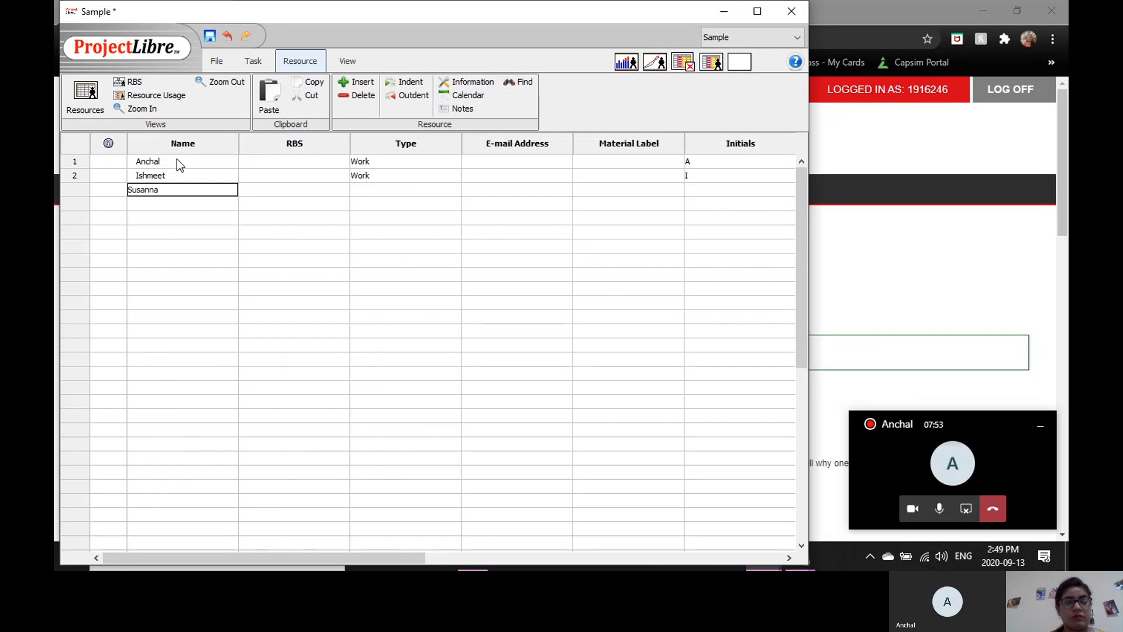
key("Return")
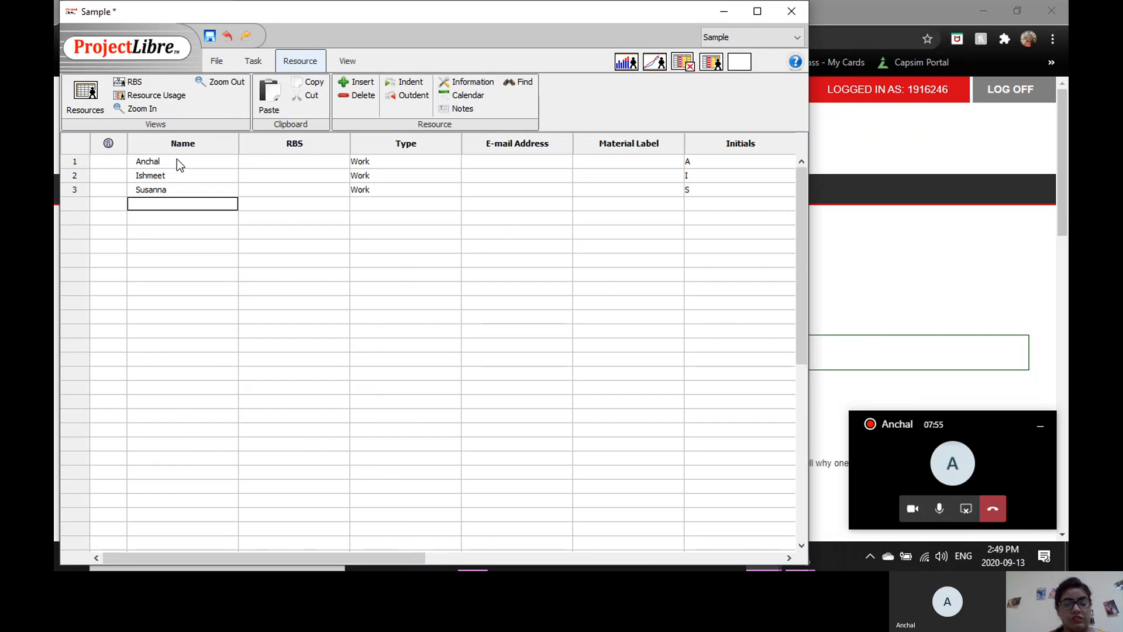
key("Return")
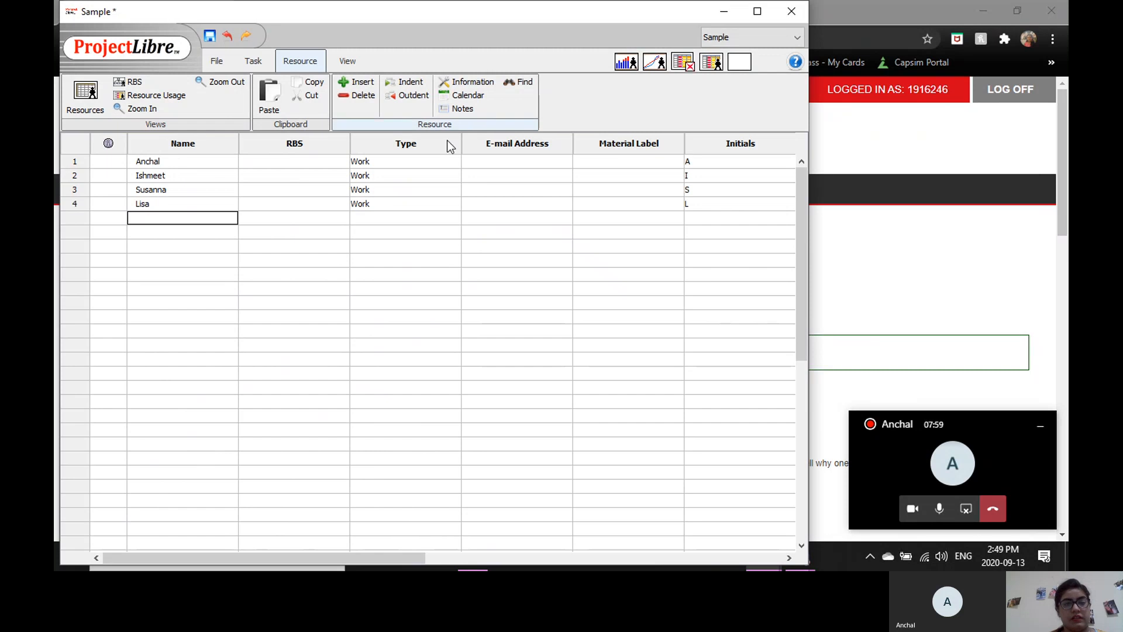
Try to append 60 to the first resource's standard rate in the resource sheet.
left_click(486, 161)
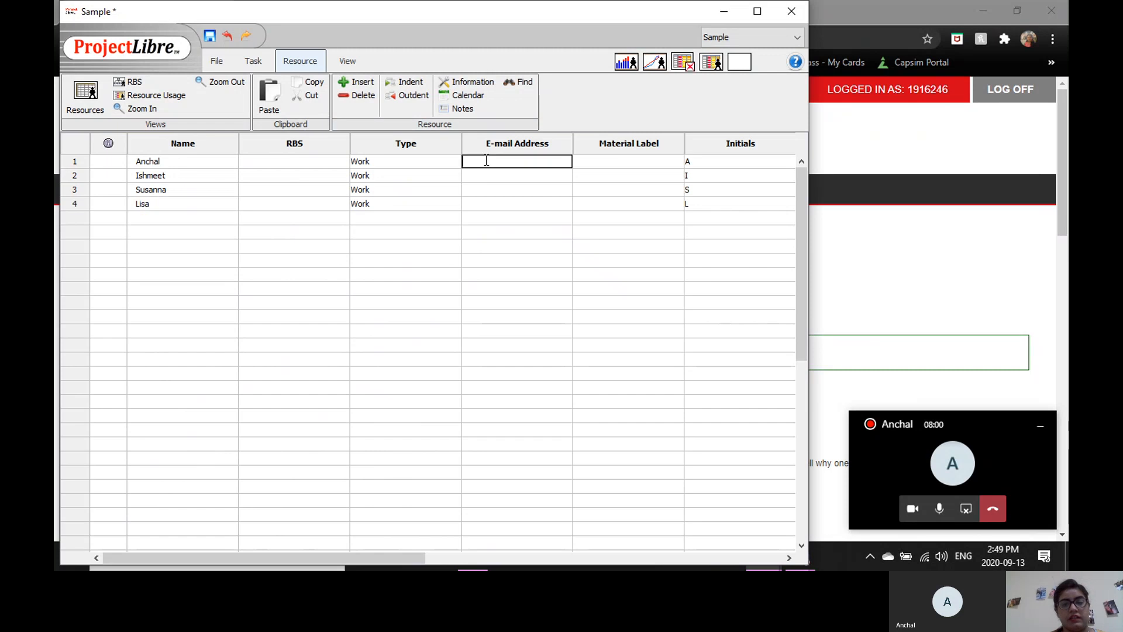
left_click(606, 164)
key("Tab")
key("Tab")
key("Tab")
key("Tab")
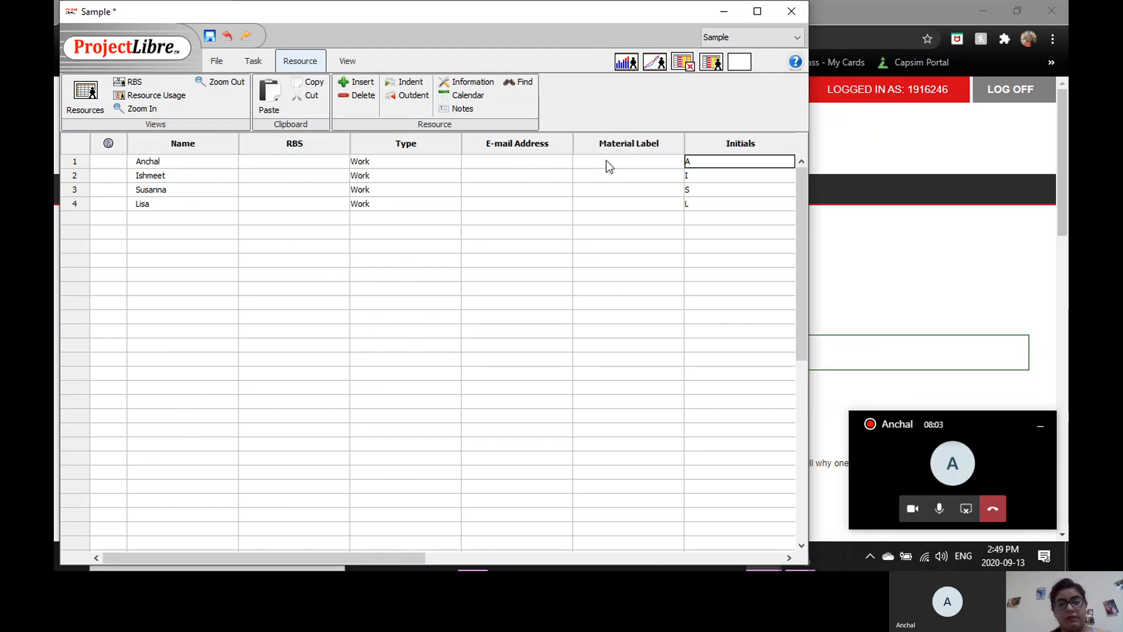
key("Tab")
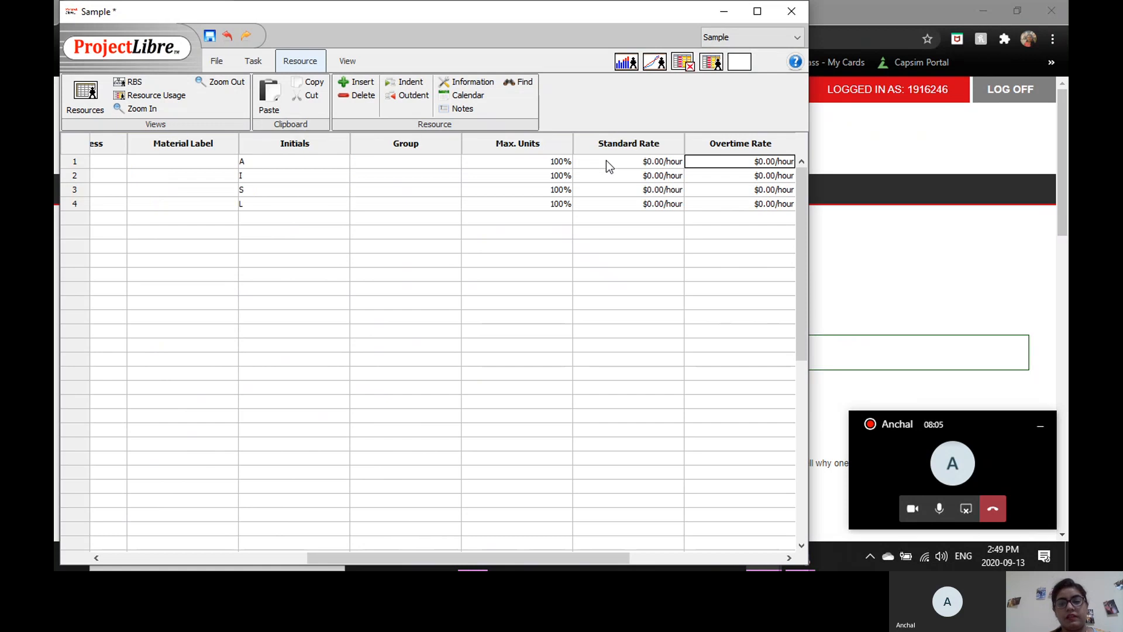
left_click(606, 162)
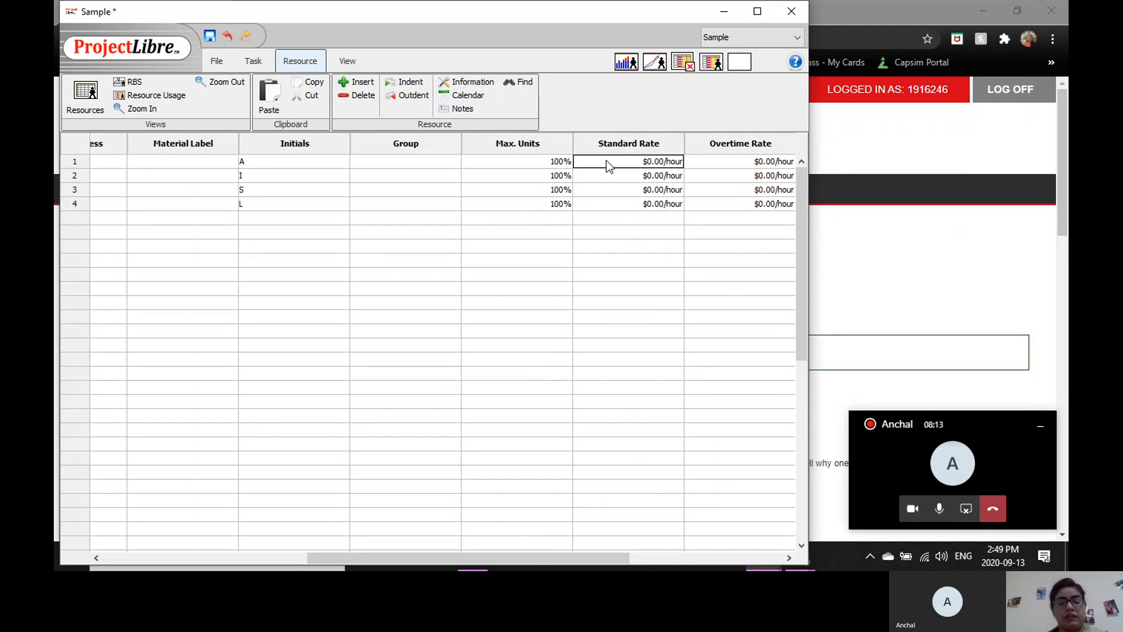
type("60")
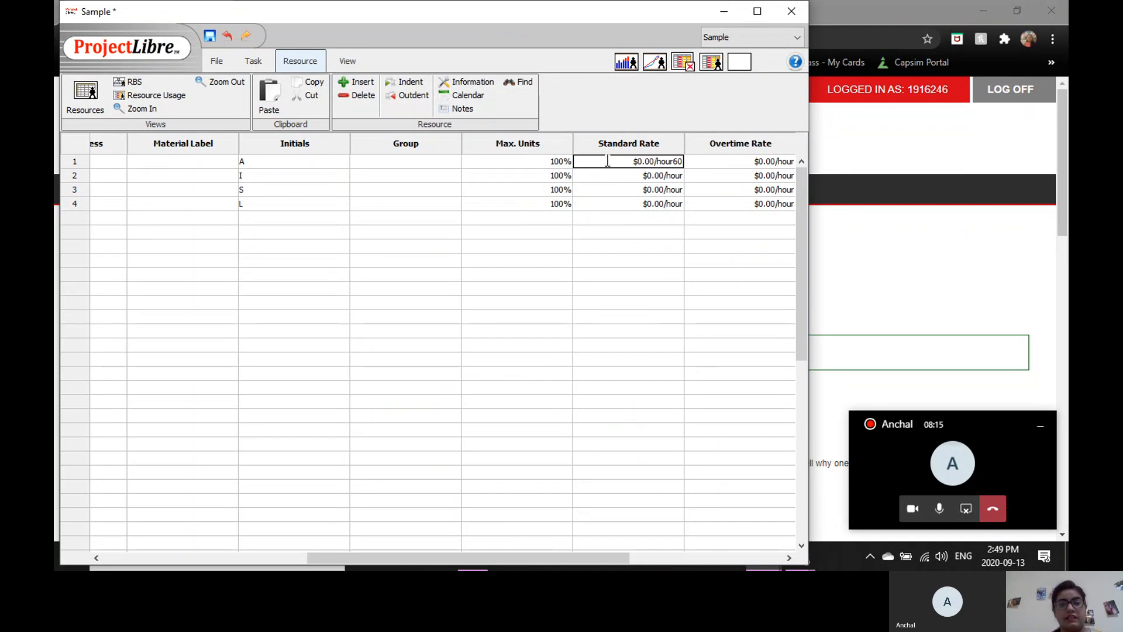
left_click(638, 181)
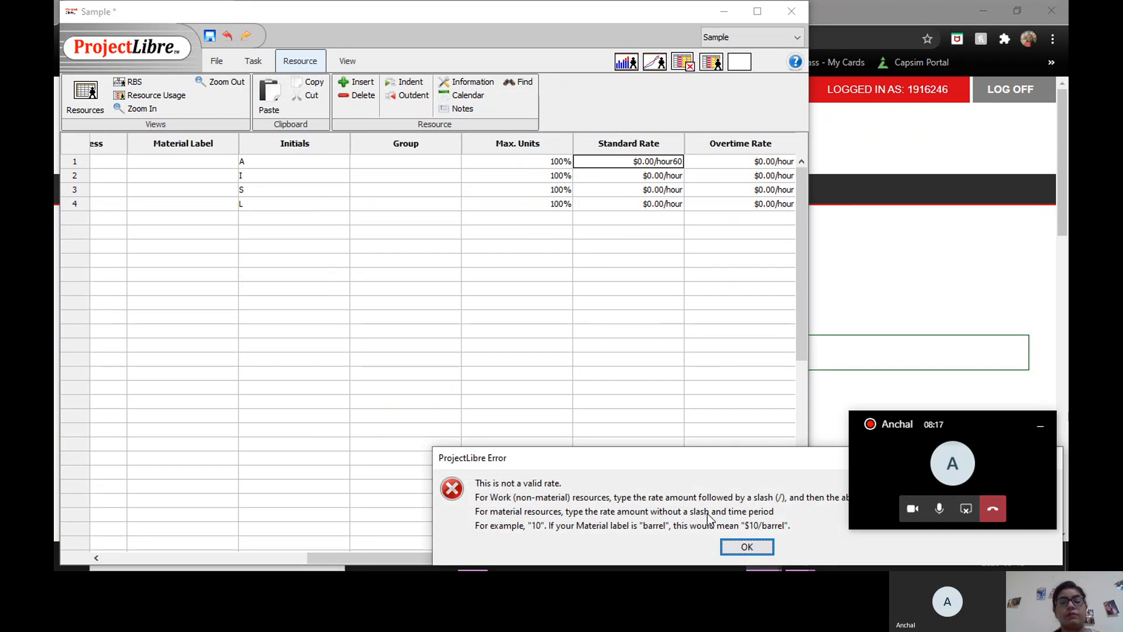
left_click(731, 545)
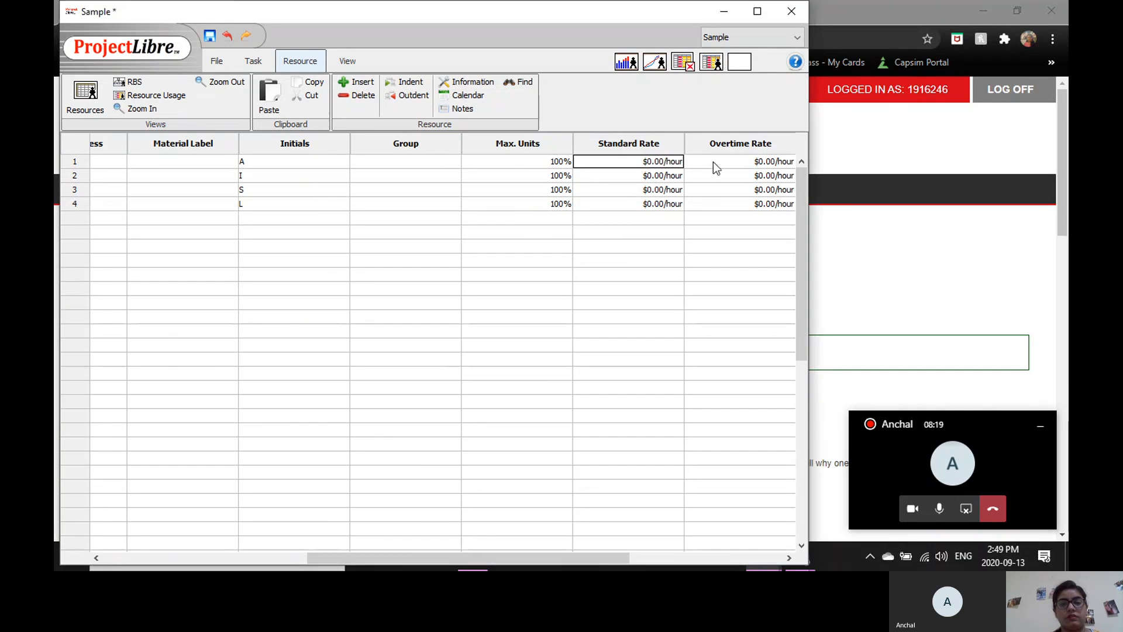
Set the standard rates of the four resources to 60, 70, 90 and 100 dollars per hour, in sheet order.
left_click(714, 161)
double_click(675, 164)
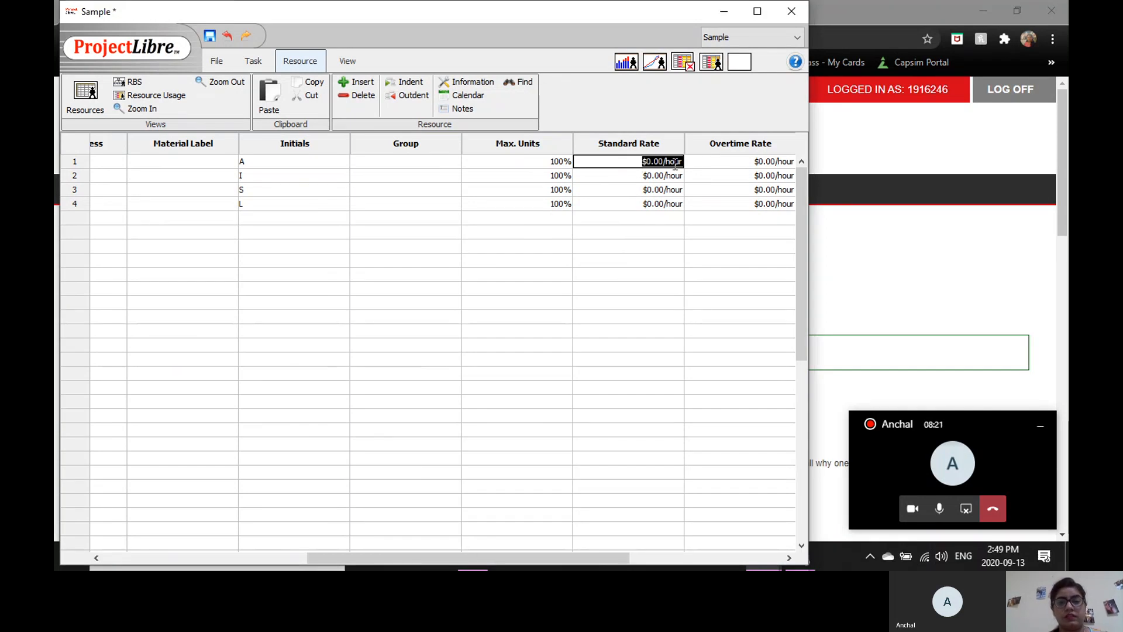
type("60")
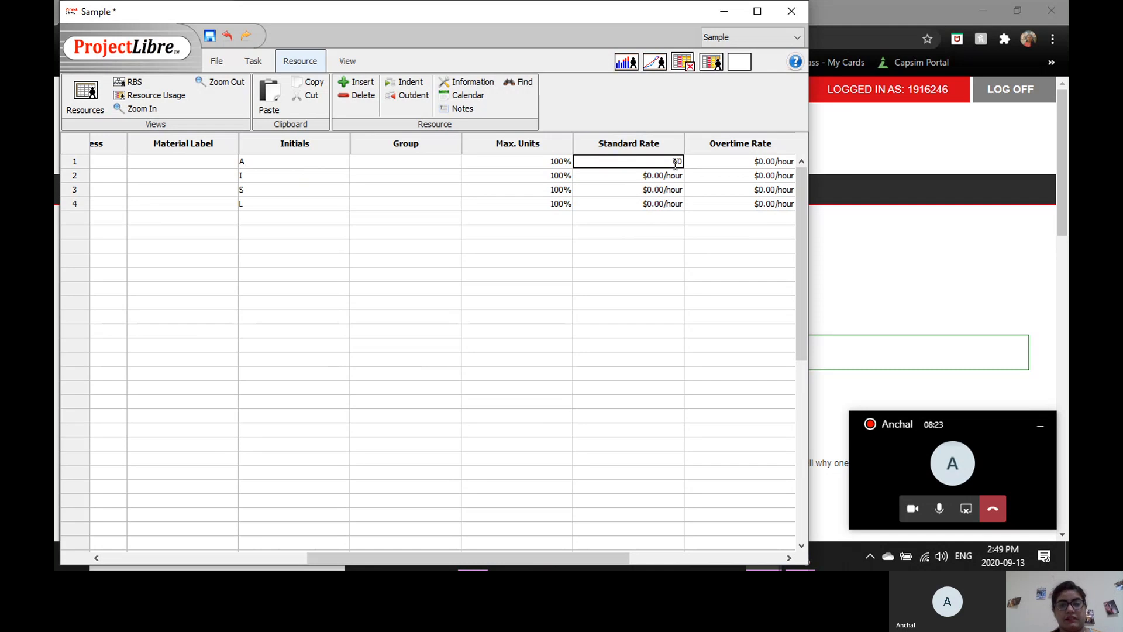
left_click(682, 176)
double_click(682, 176)
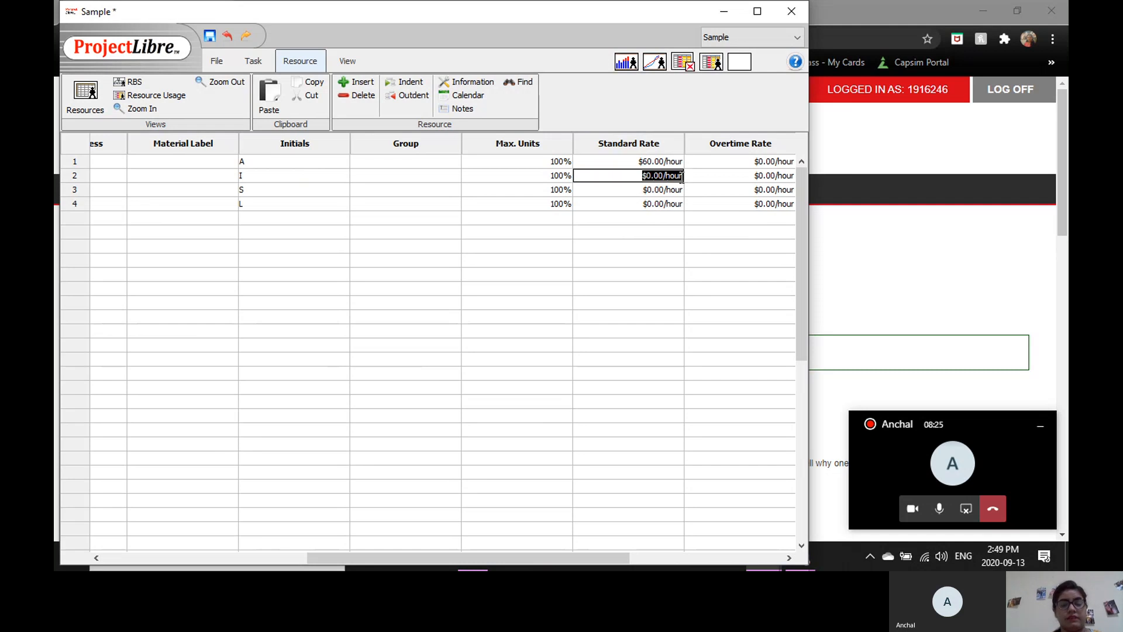
type("70")
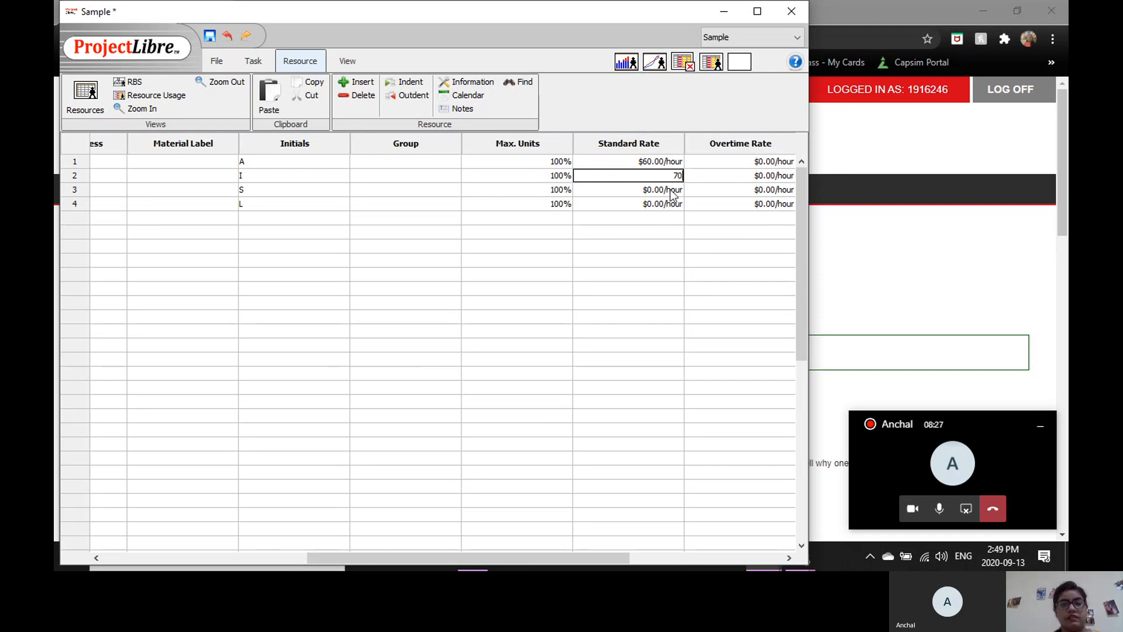
double_click(672, 190)
type("90")
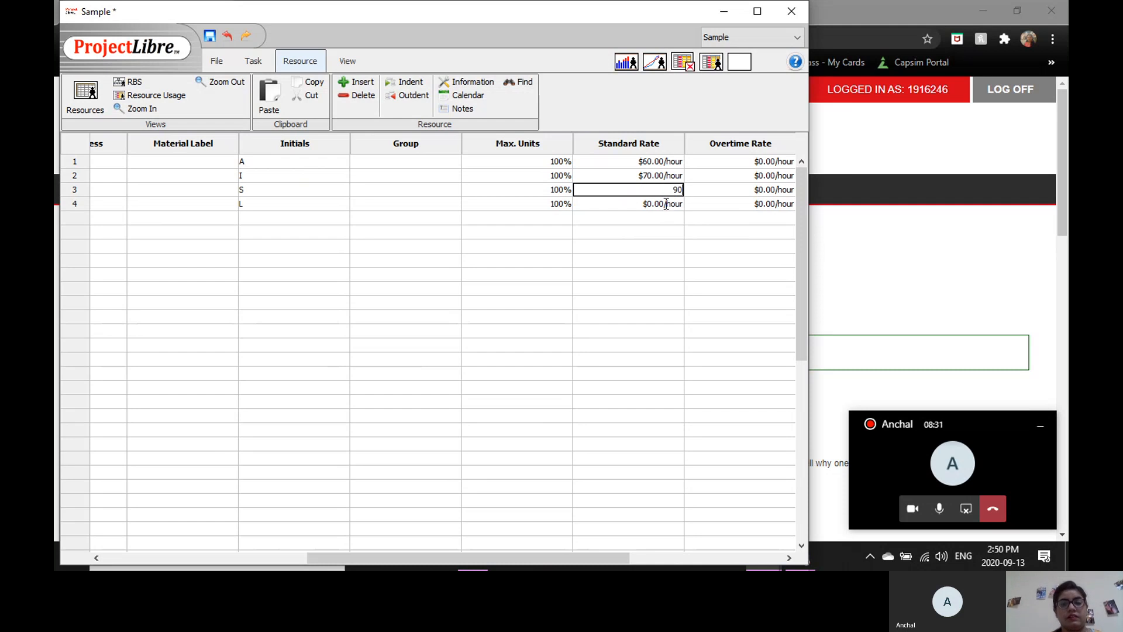
double_click(666, 205)
type("100")
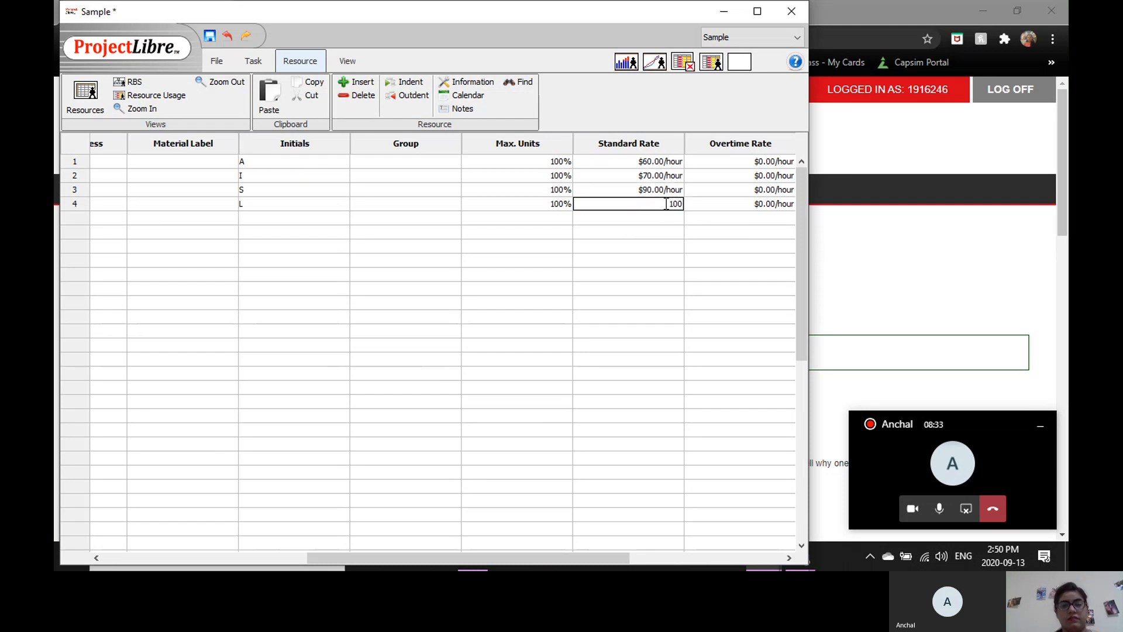
left_click(694, 220)
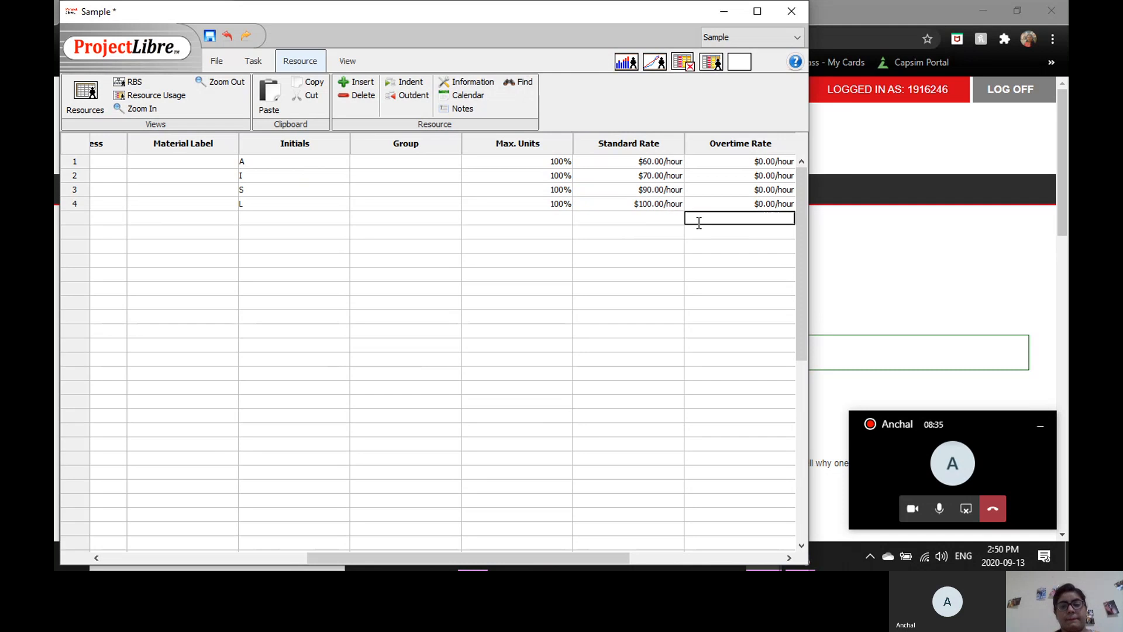
Examine the overtime rates and the other columns of the resource sheet, ending back at the resource names.
double_click(730, 164)
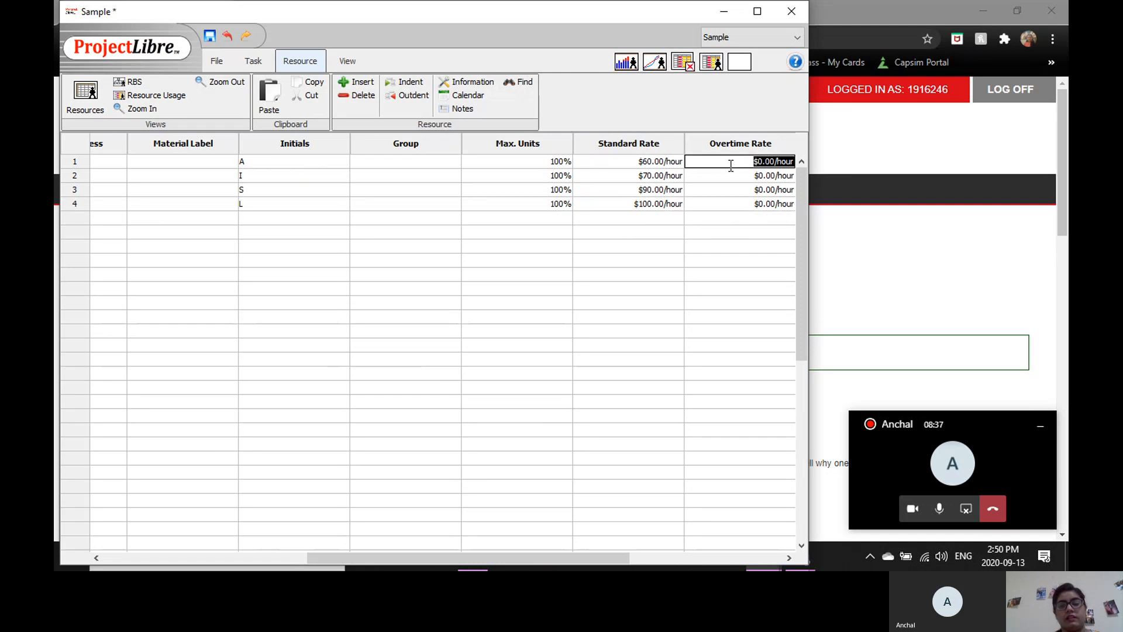
left_click(737, 230)
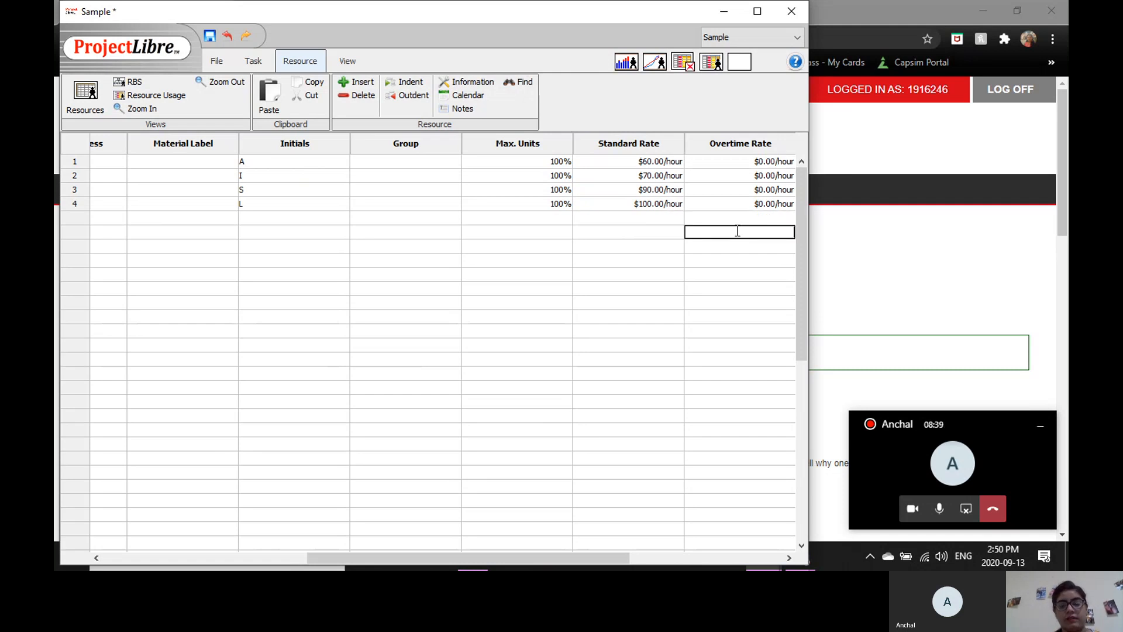
key("Up")
key("Up")
key("Up")
key("Up")
key("Up")
key("Left")
key("Left")
key("Left")
key("Left")
key("Left")
key("Left")
key("Left")
key("Left")
key("Left")
key("Left")
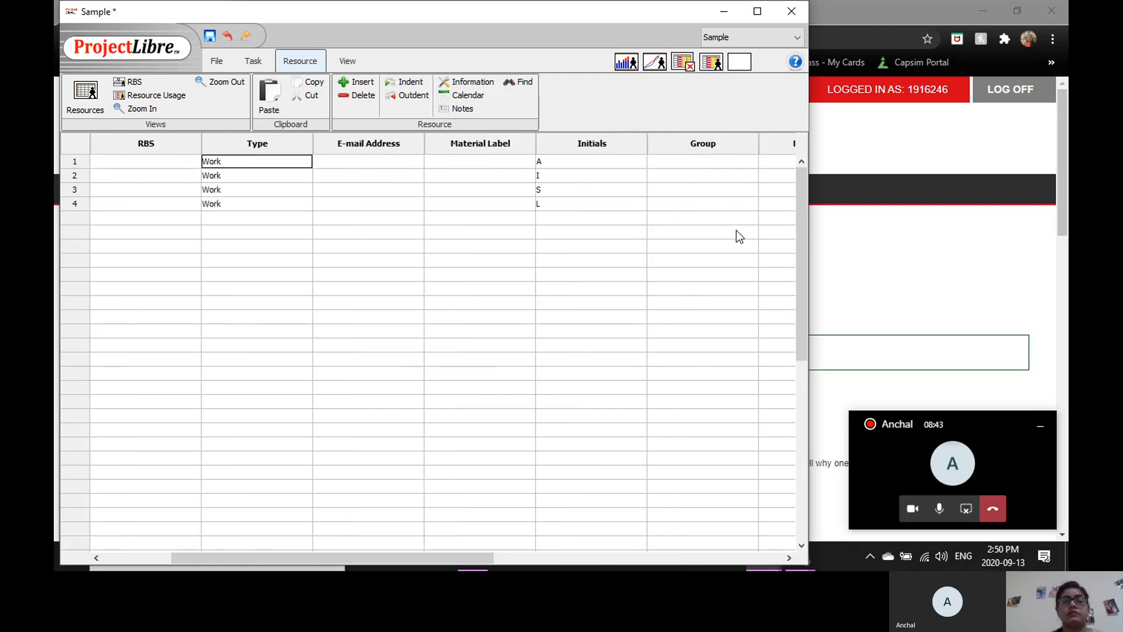
key("Right")
key("Right")
key("Left")
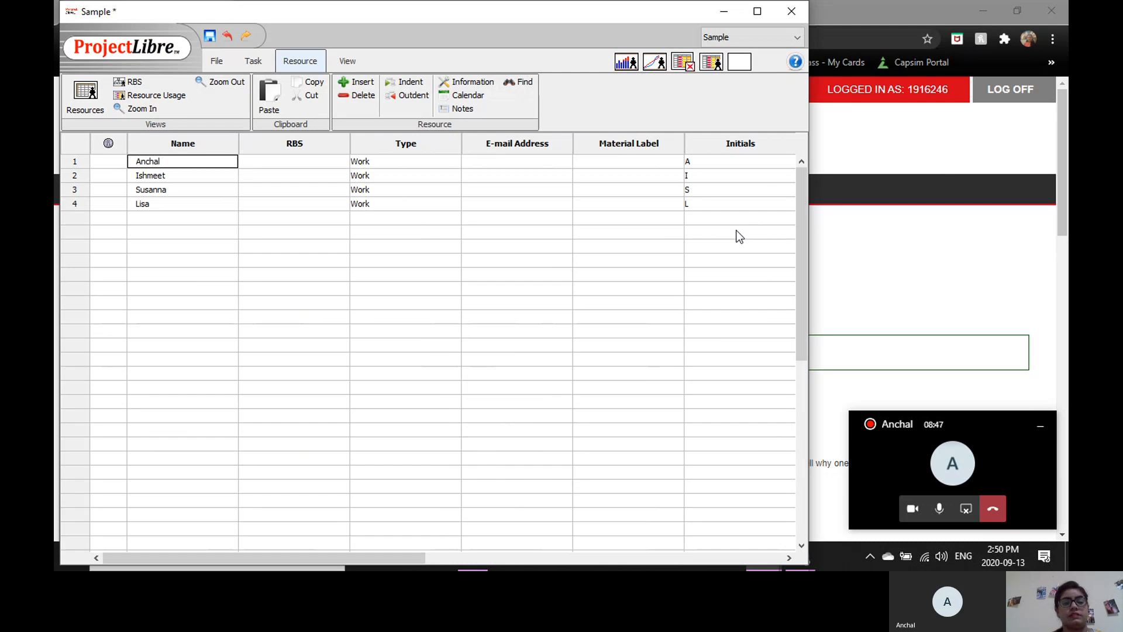
key("Left")
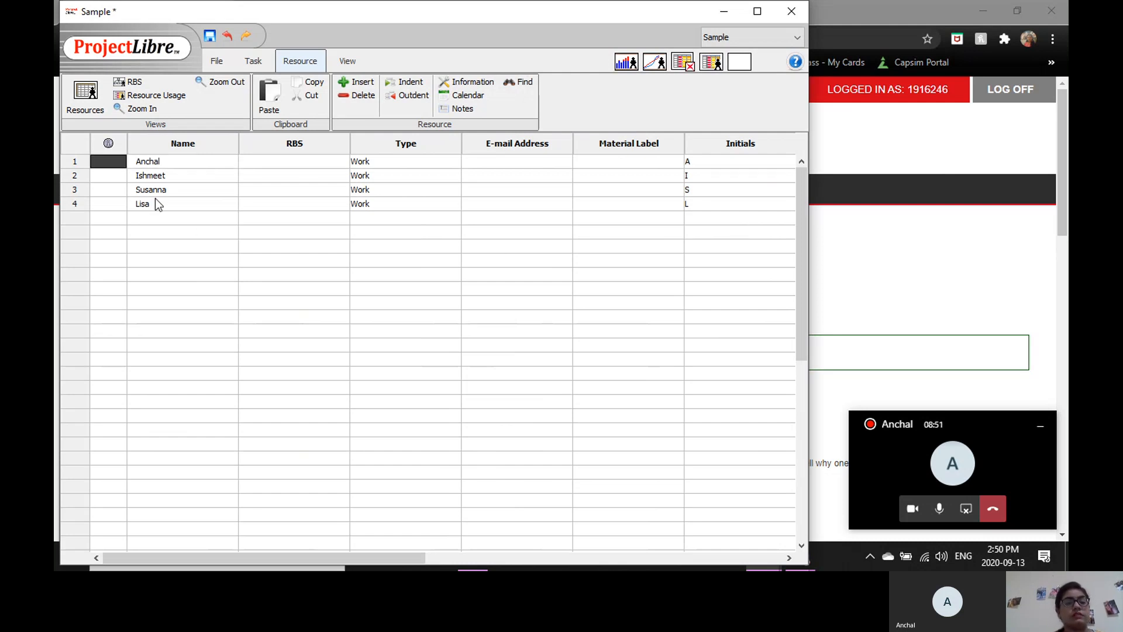
Indent the second and third resources beneath the first one and display the resource breakdown structure.
left_click(81, 162)
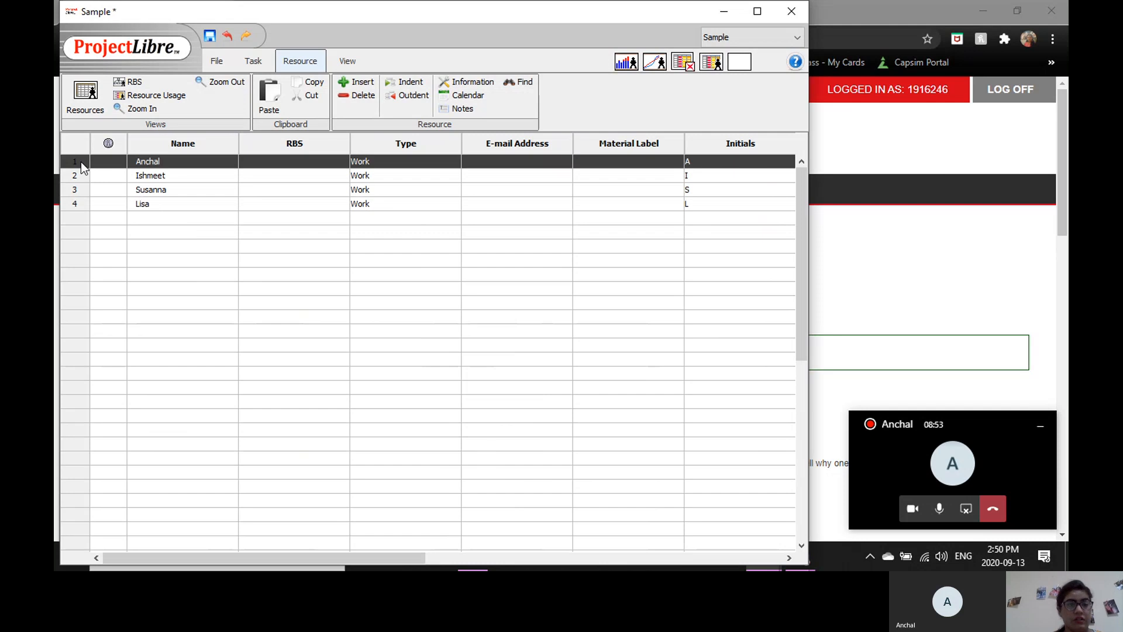
left_click(78, 175)
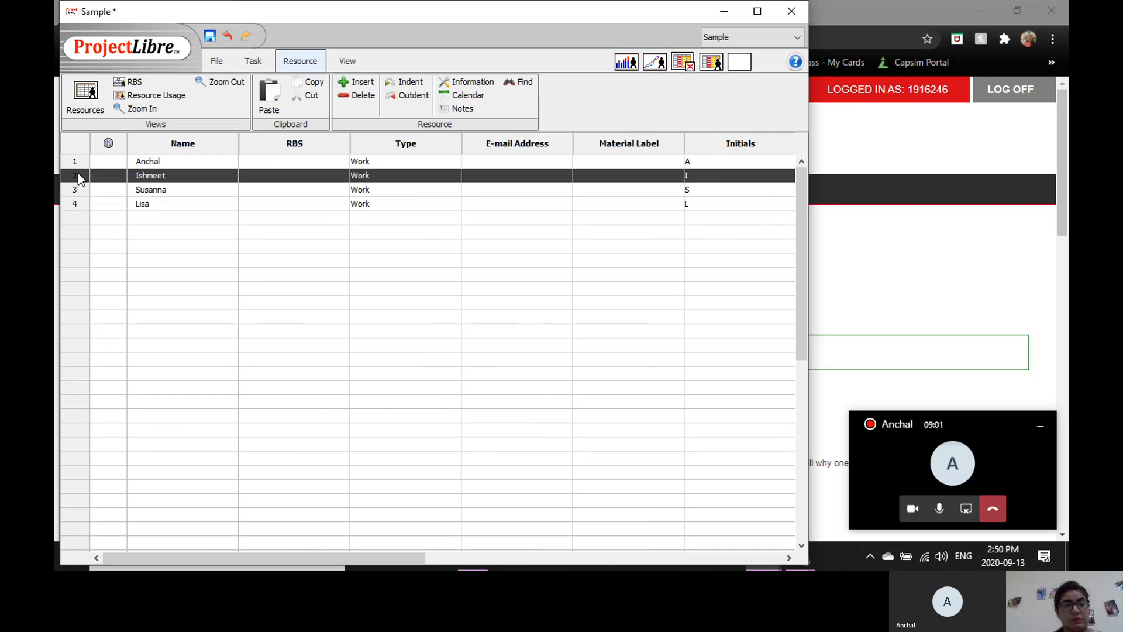
key("shift+Down")
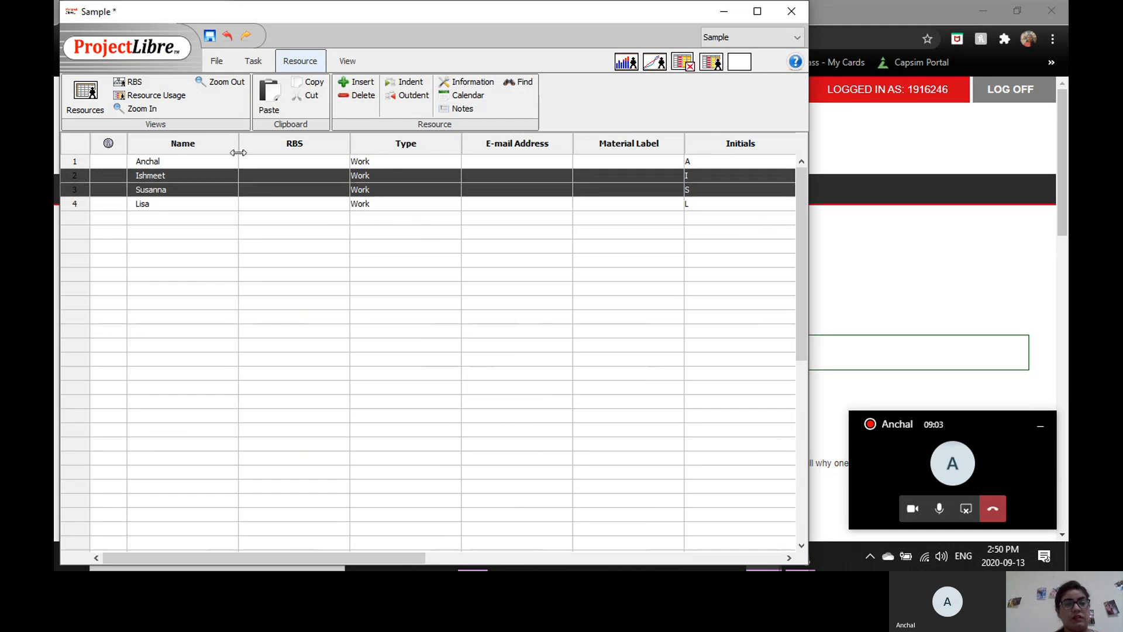
left_click(252, 62)
left_click(381, 82)
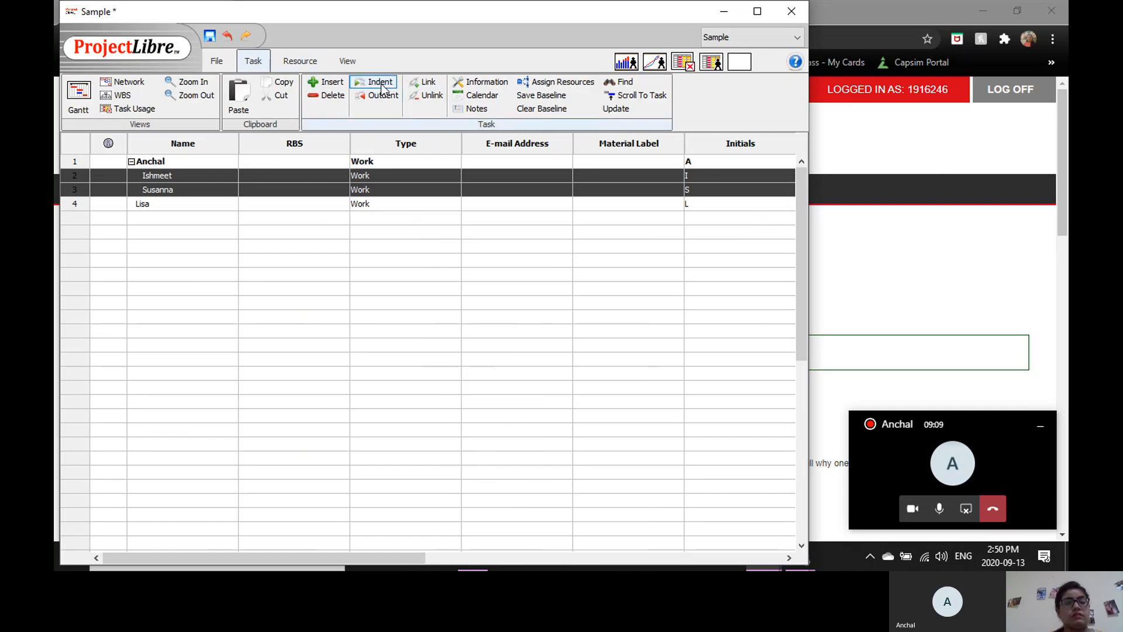
left_click(287, 65)
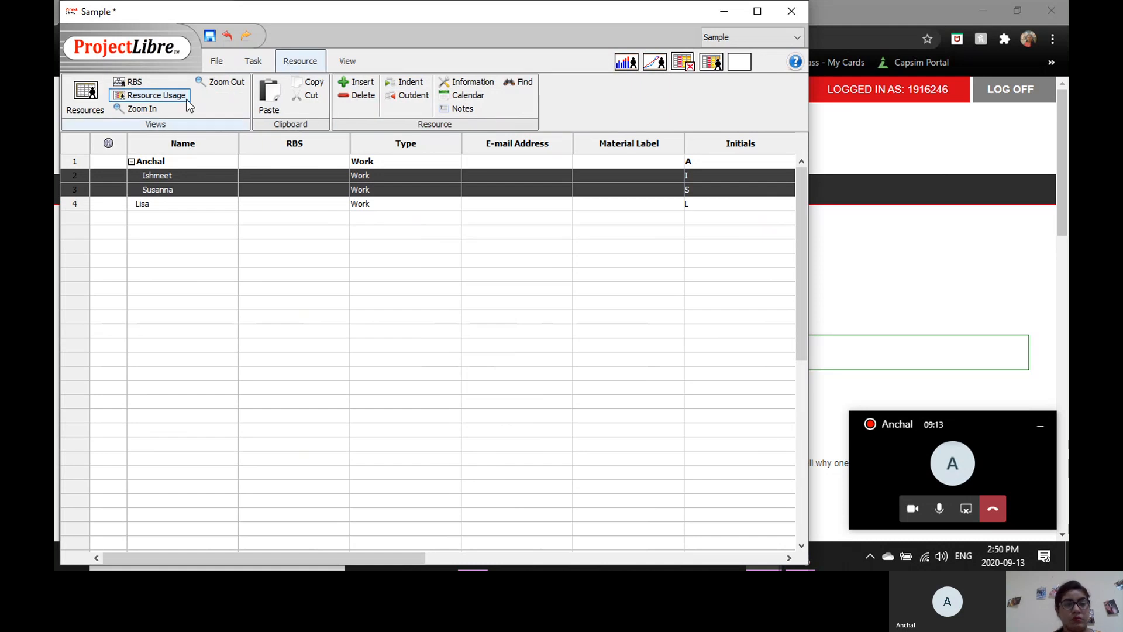
left_click(136, 82)
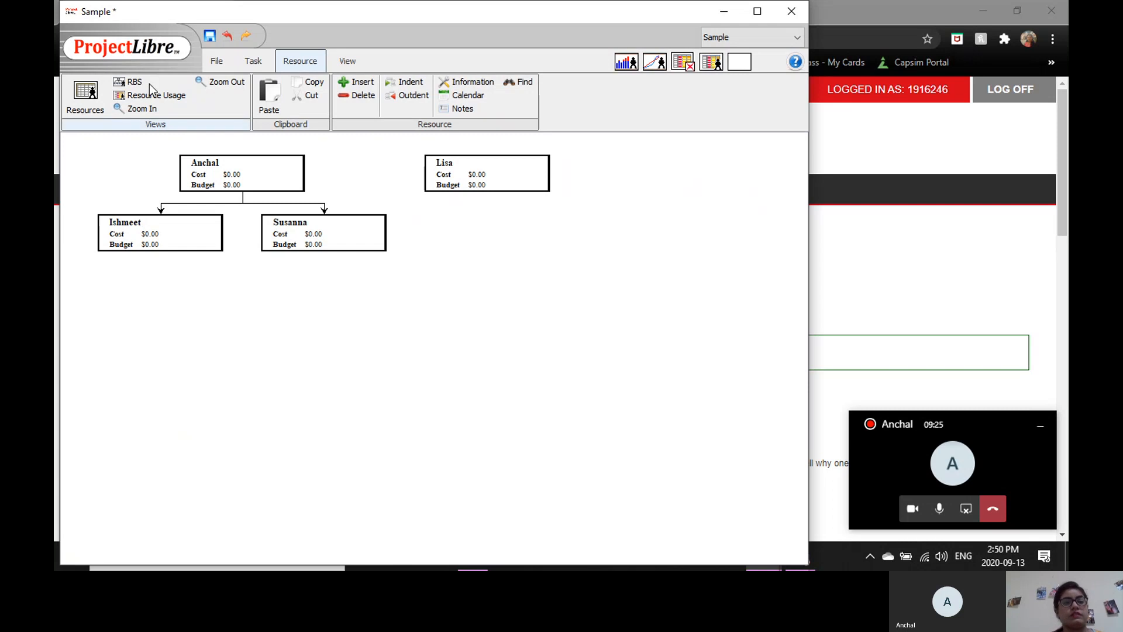
Switch to the Gantt view and assign the third resource from the resource sheet to the Design task.
left_click(247, 62)
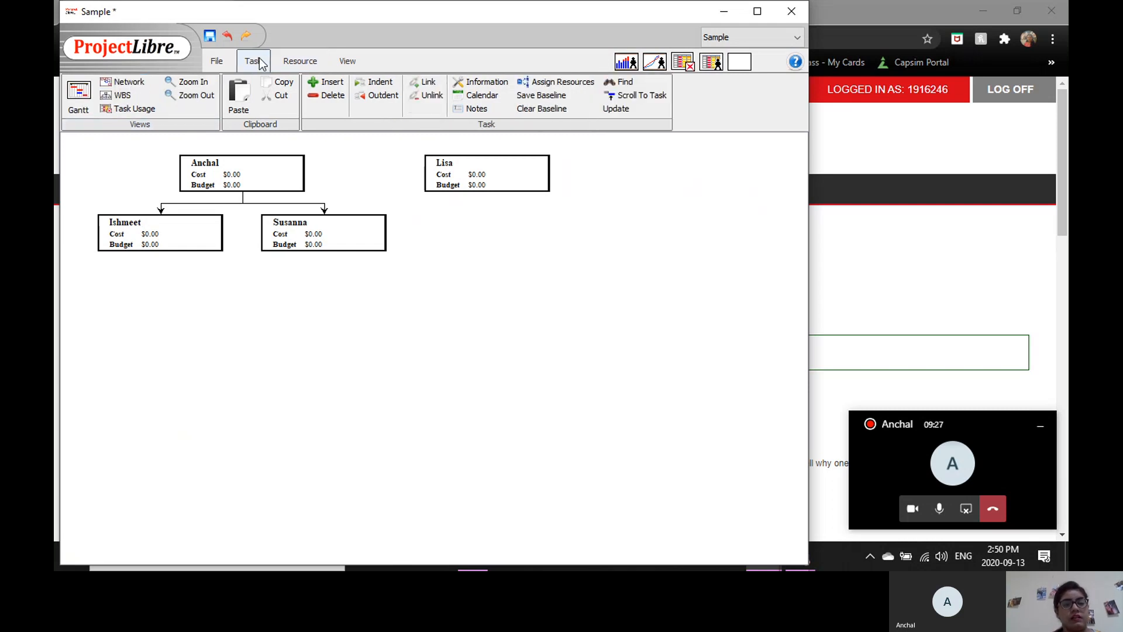
left_click(88, 100)
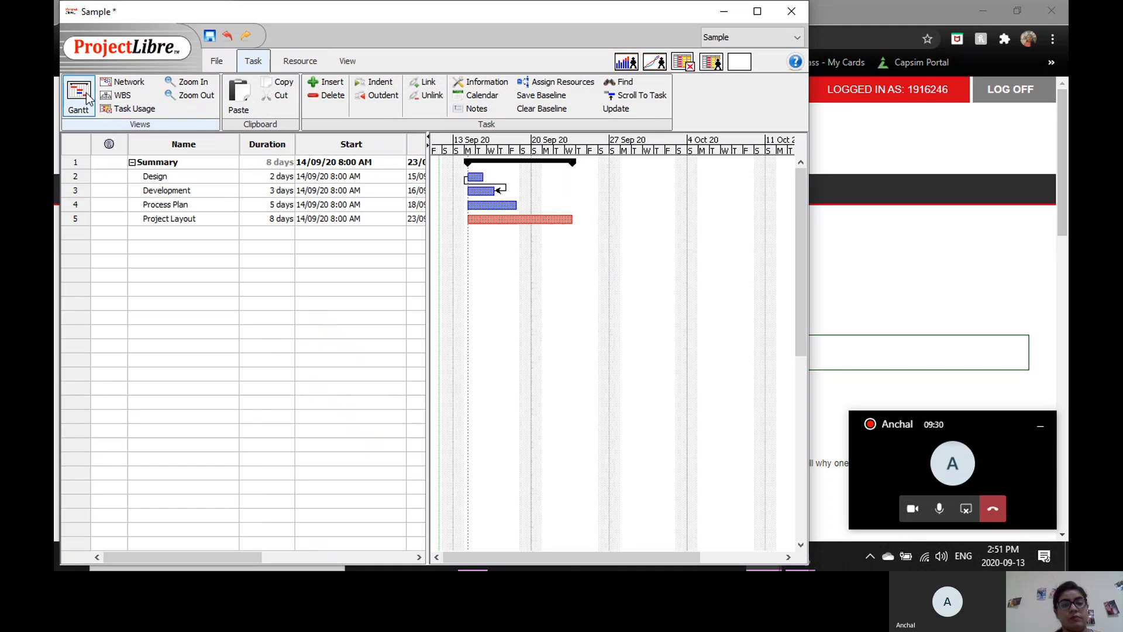
double_click(272, 177)
double_click(321, 177)
left_click(351, 186)
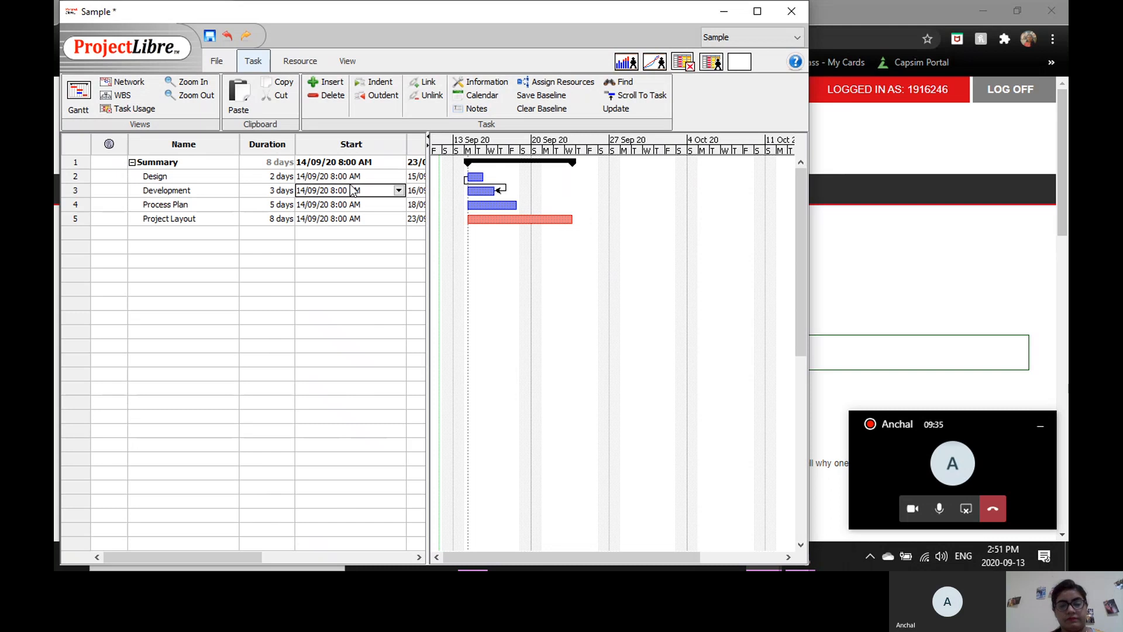
key("Tab")
key("Tab")
key("Tab")
key("Up")
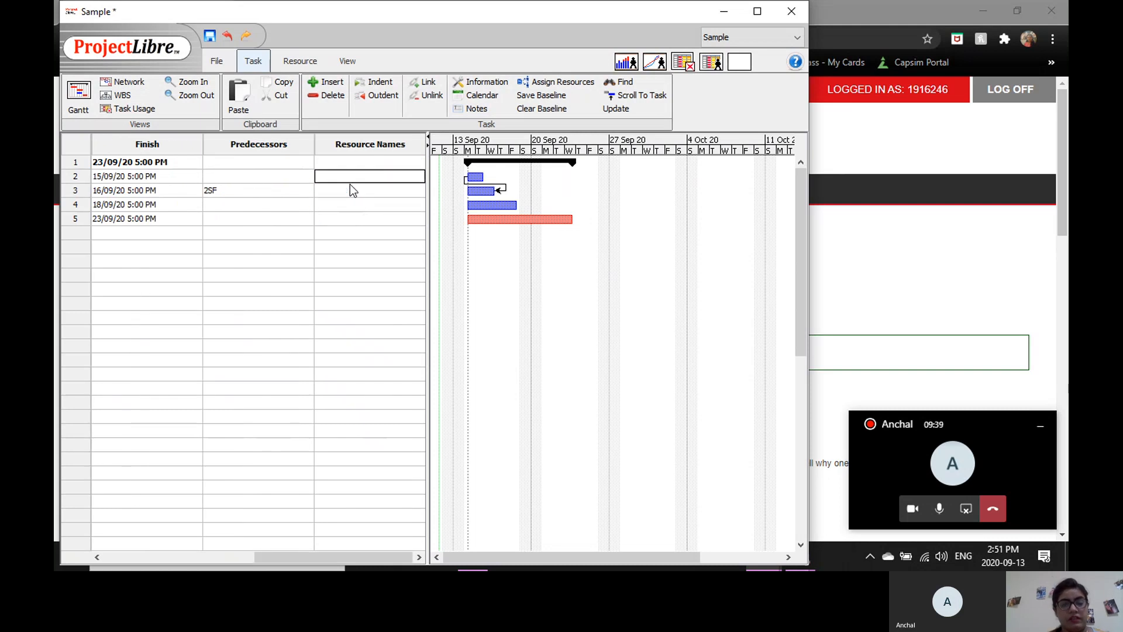
type("usanna")
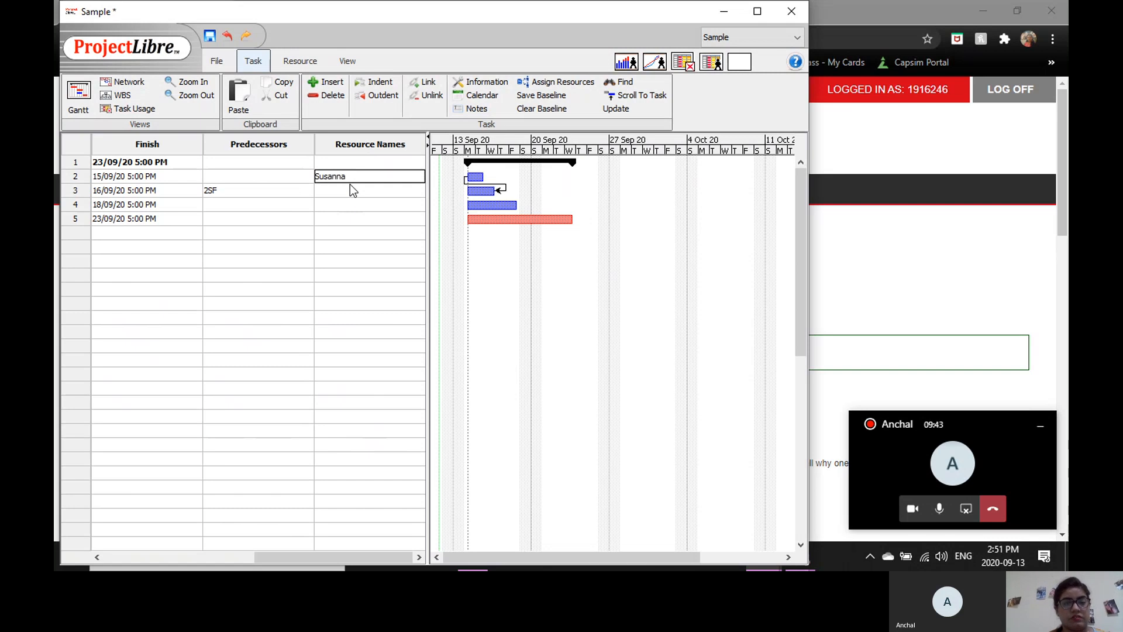
key("Return")
Assign the second resource to the Development task and the first resource to the Process Plan task.
type("Ish")
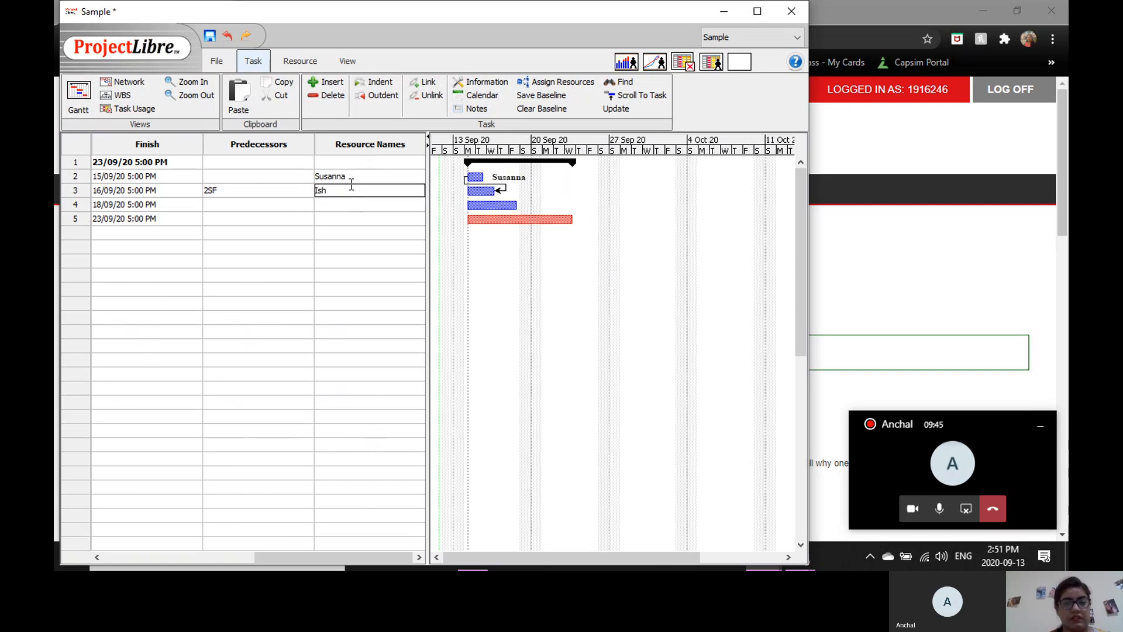
type("meet")
key("Return")
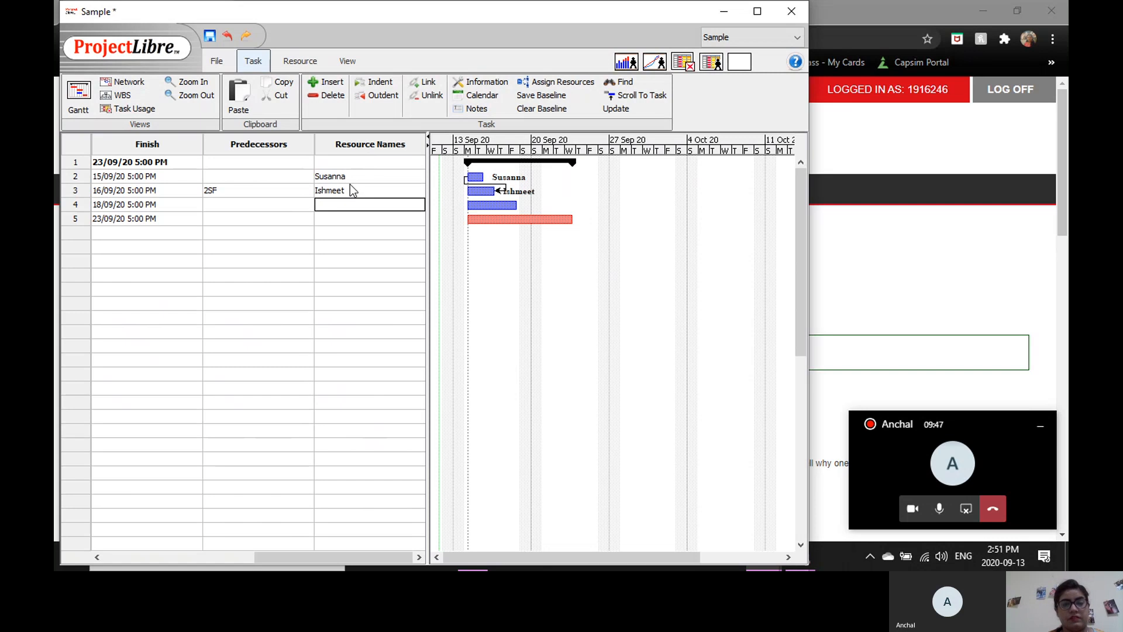
key("Return")
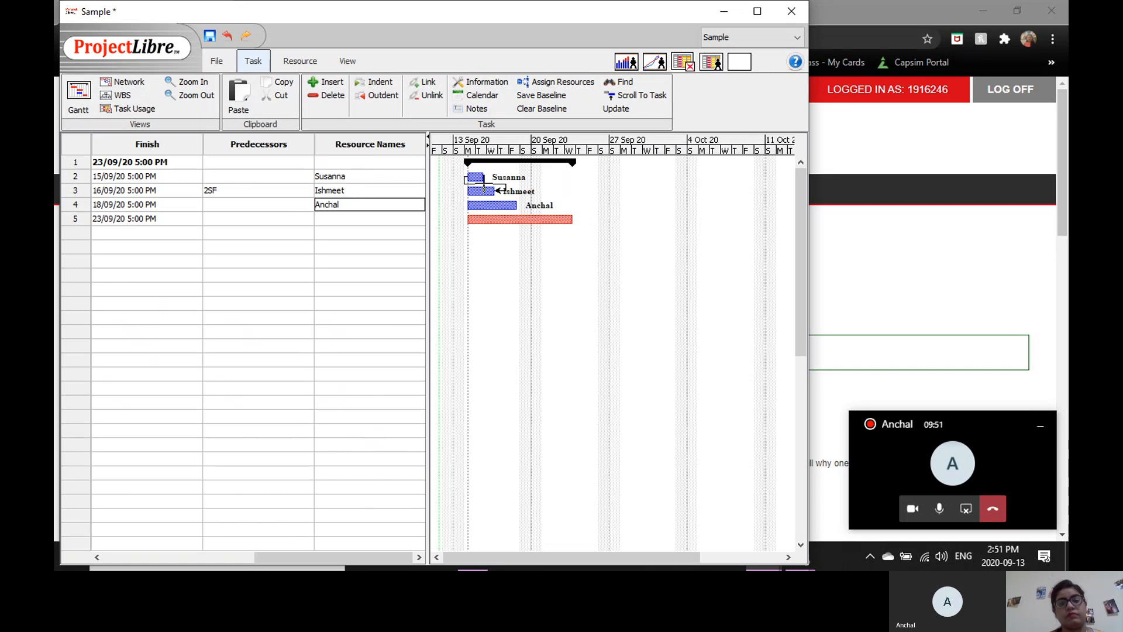
double_click(352, 220)
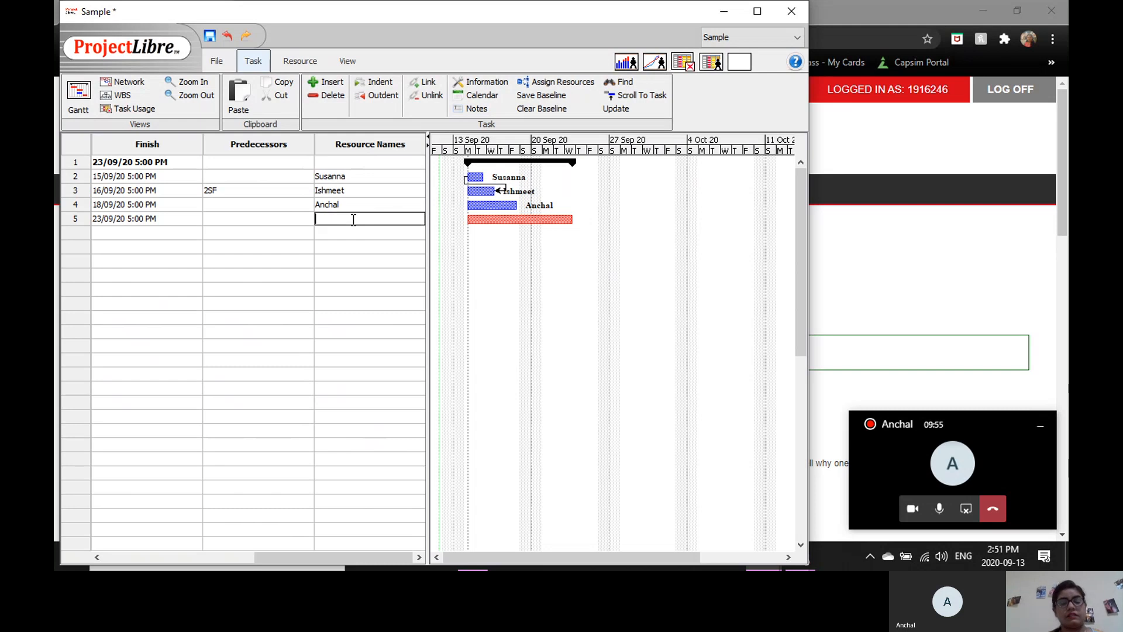
key("Tab")
key("Up")
key("Up")
key("Up")
key("Up")
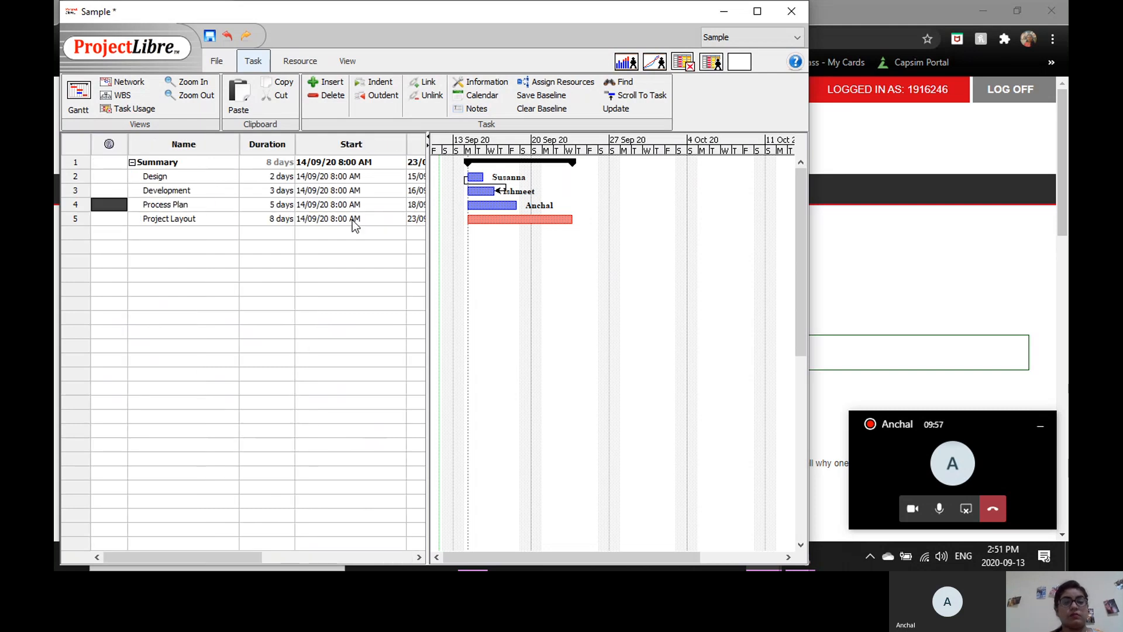
key("Right")
key("Right")
key("Right")
key("Right")
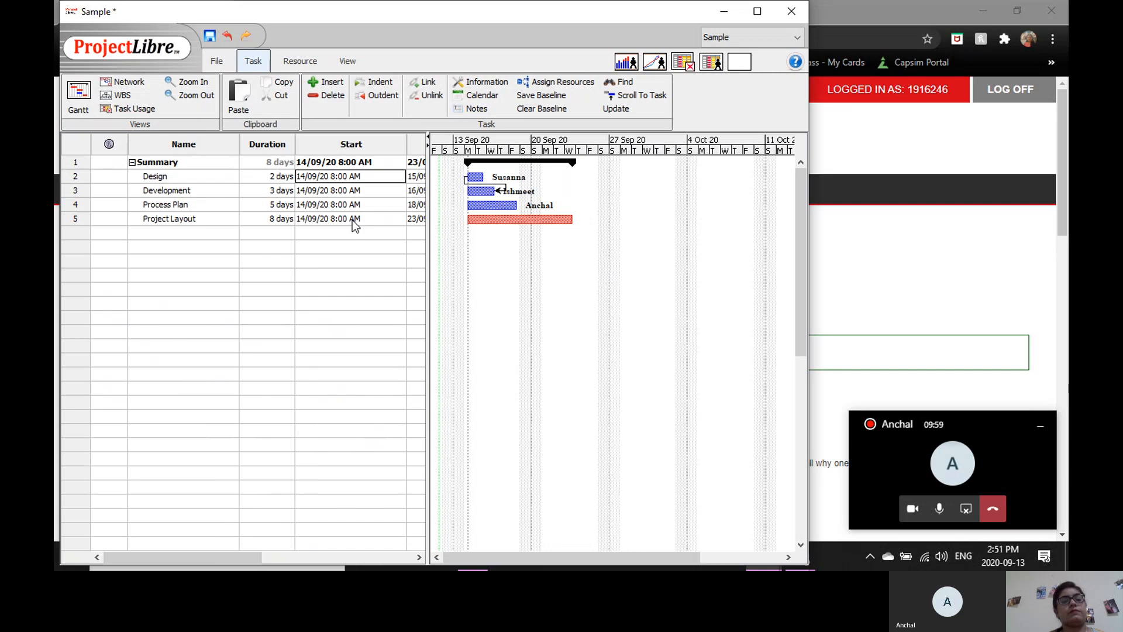
key("Left")
key("Left")
key("Left")
key("Left")
key("Right")
key("Right")
key("Down")
key("Up")
key("Left")
key("Left")
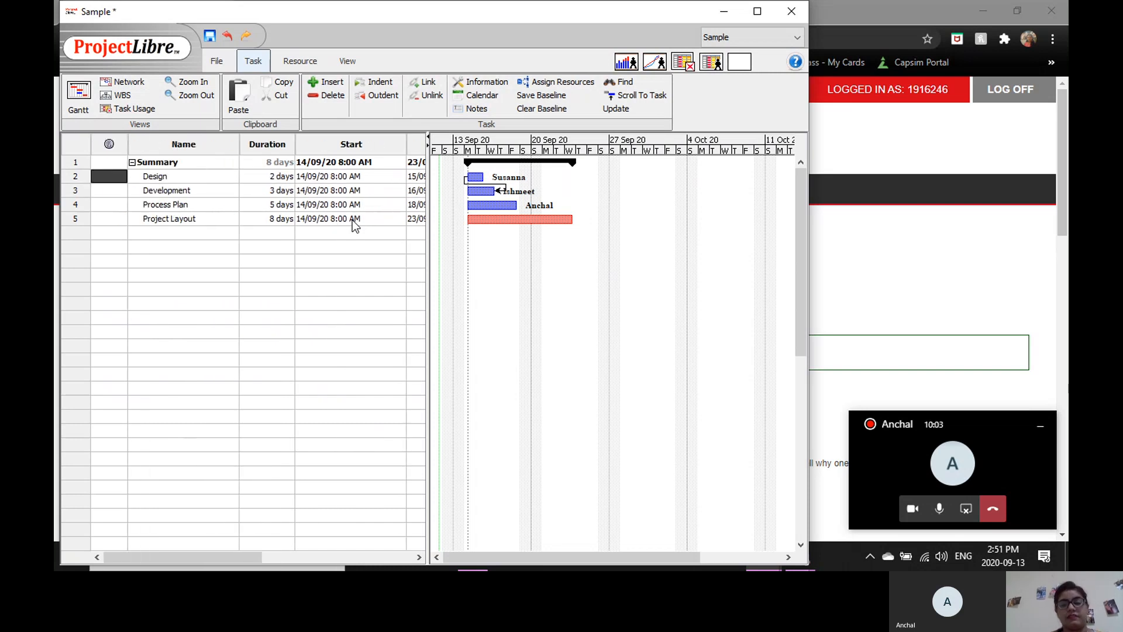
Switch to the Microsoft Teams meeting window and leave the call.
left_click(994, 475)
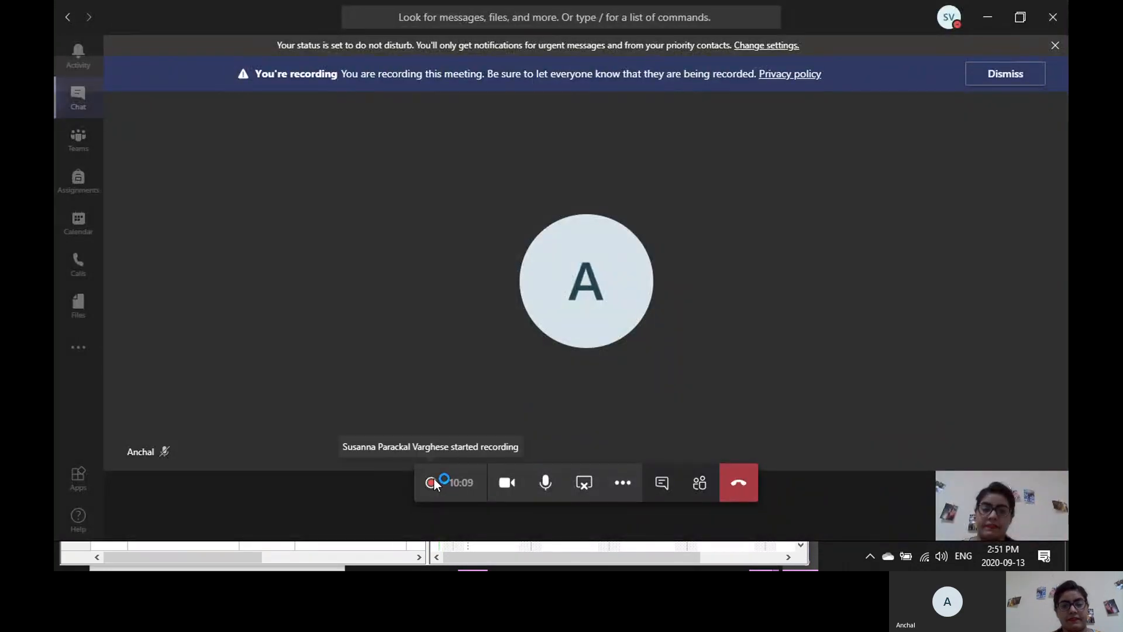
left_click(732, 486)
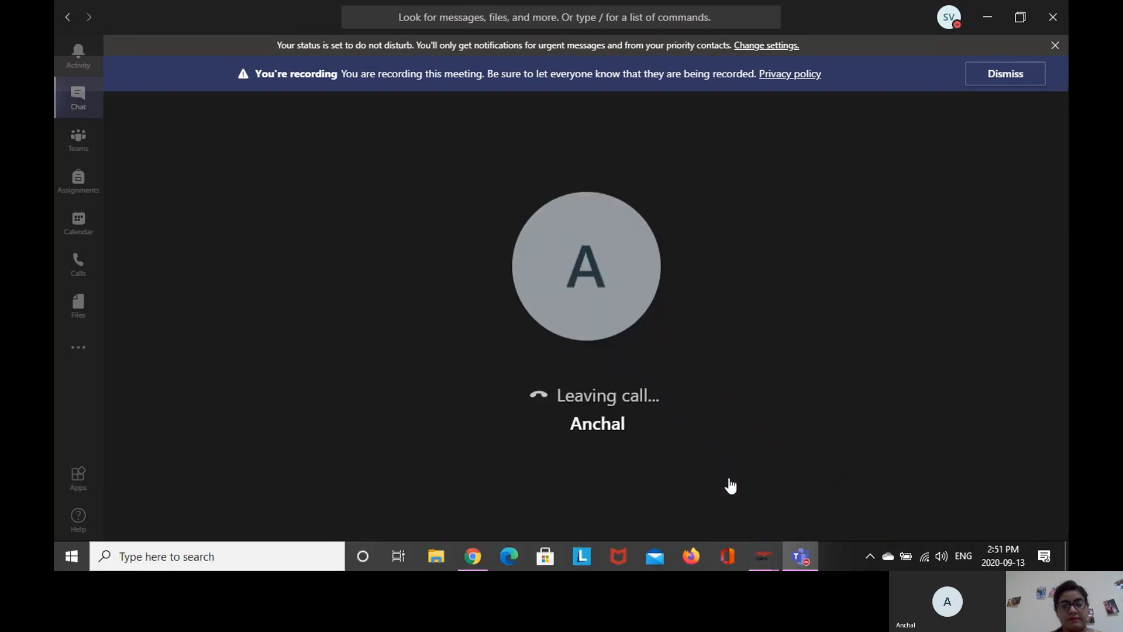